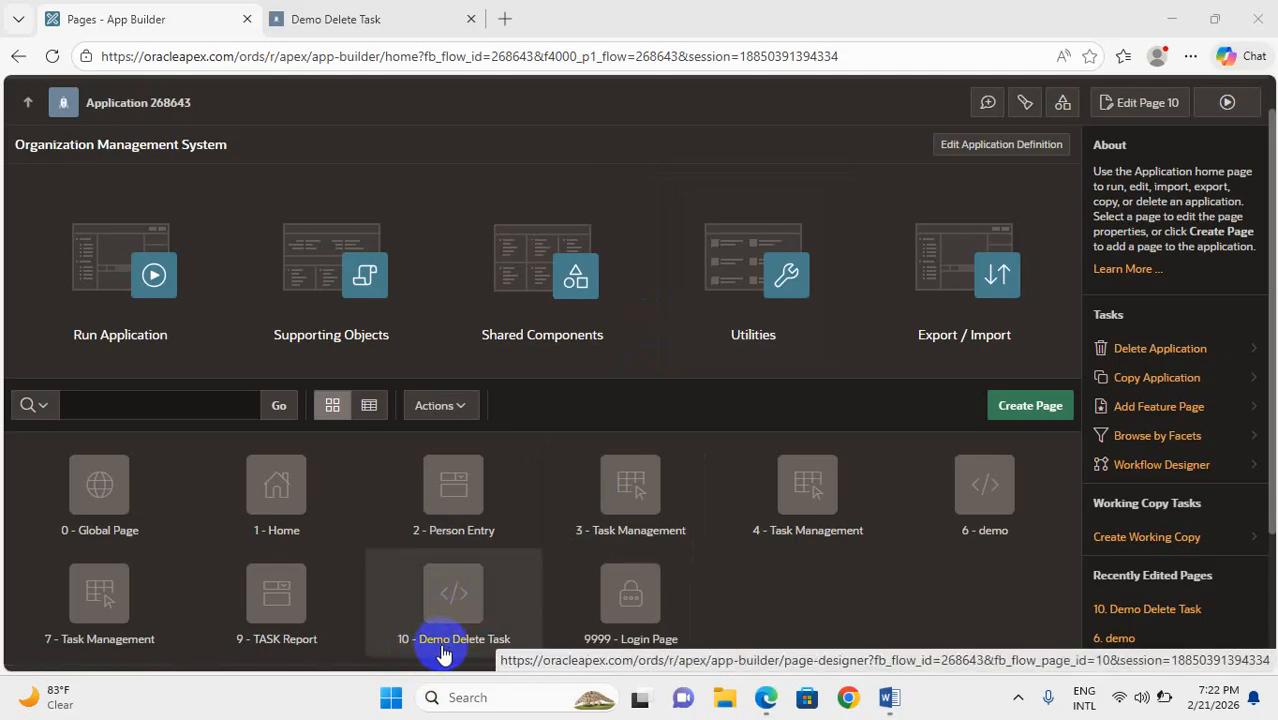
# Open page 10 - Demo Delete Task for editing in a new browser tab, checking its running page while it loads
pyautogui.rightClick(465, 597)
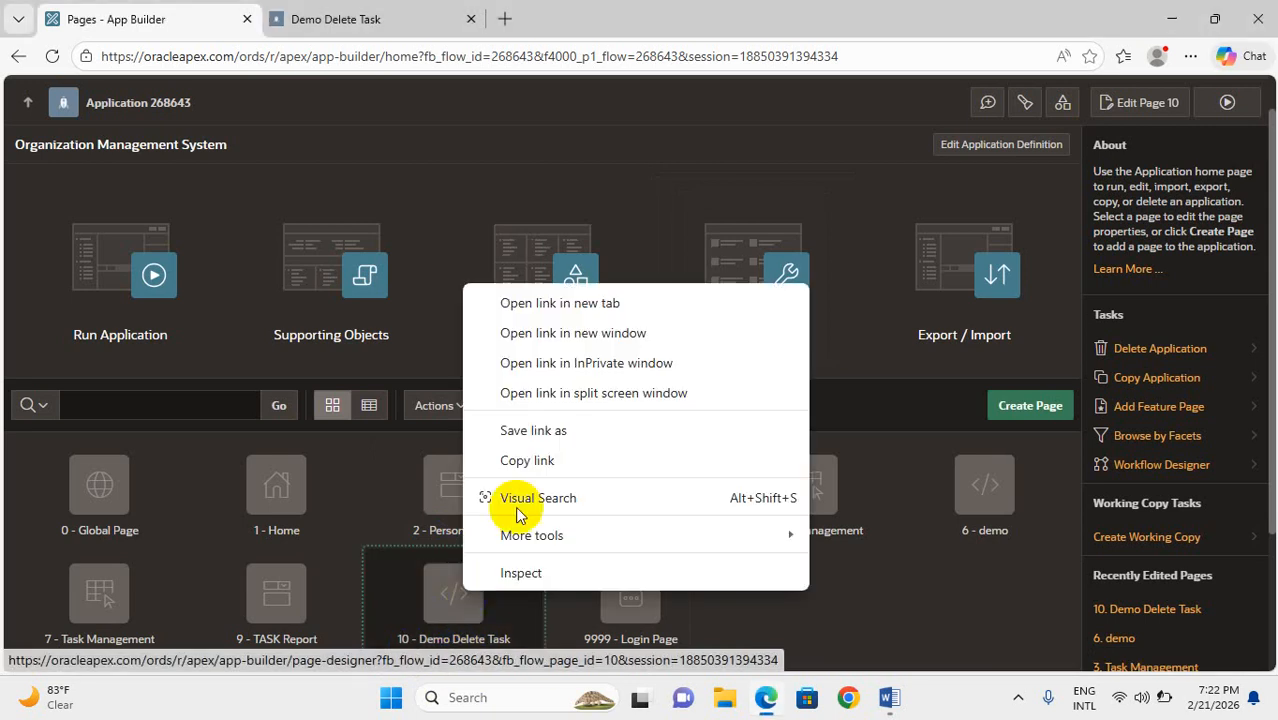
pyautogui.click(533, 307)
pyautogui.click(383, 12)
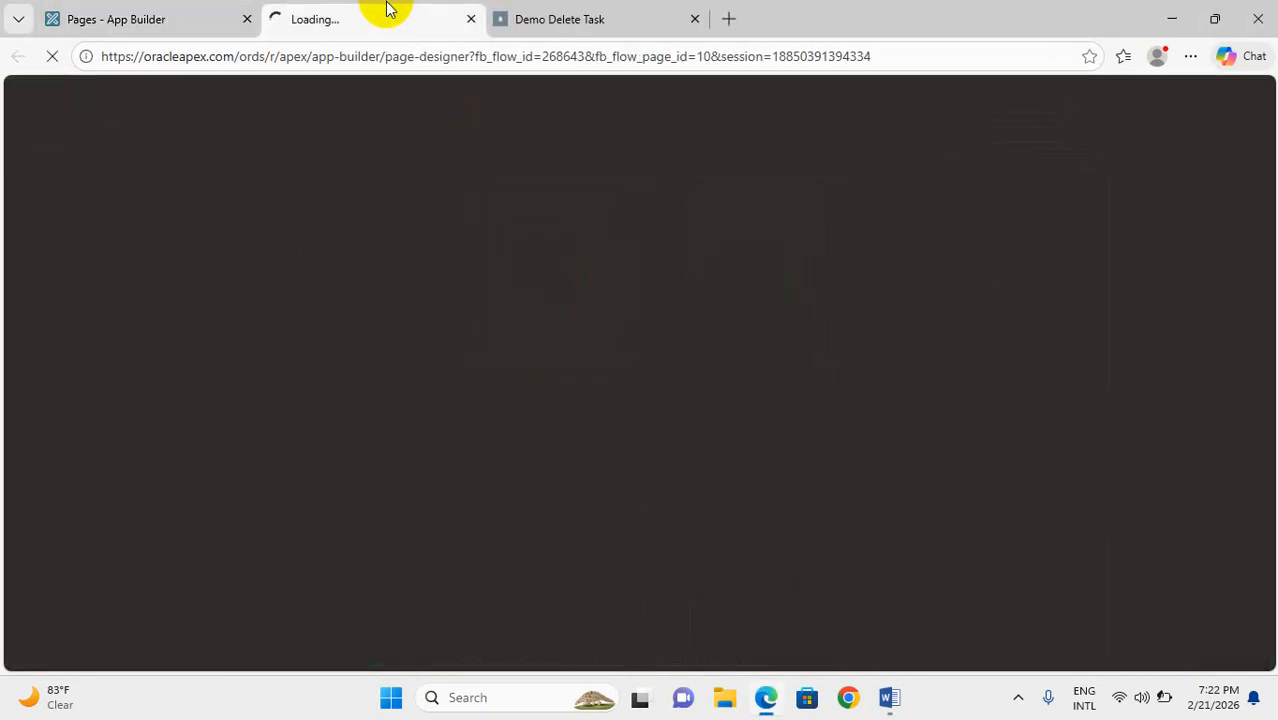
pyautogui.click(566, 17)
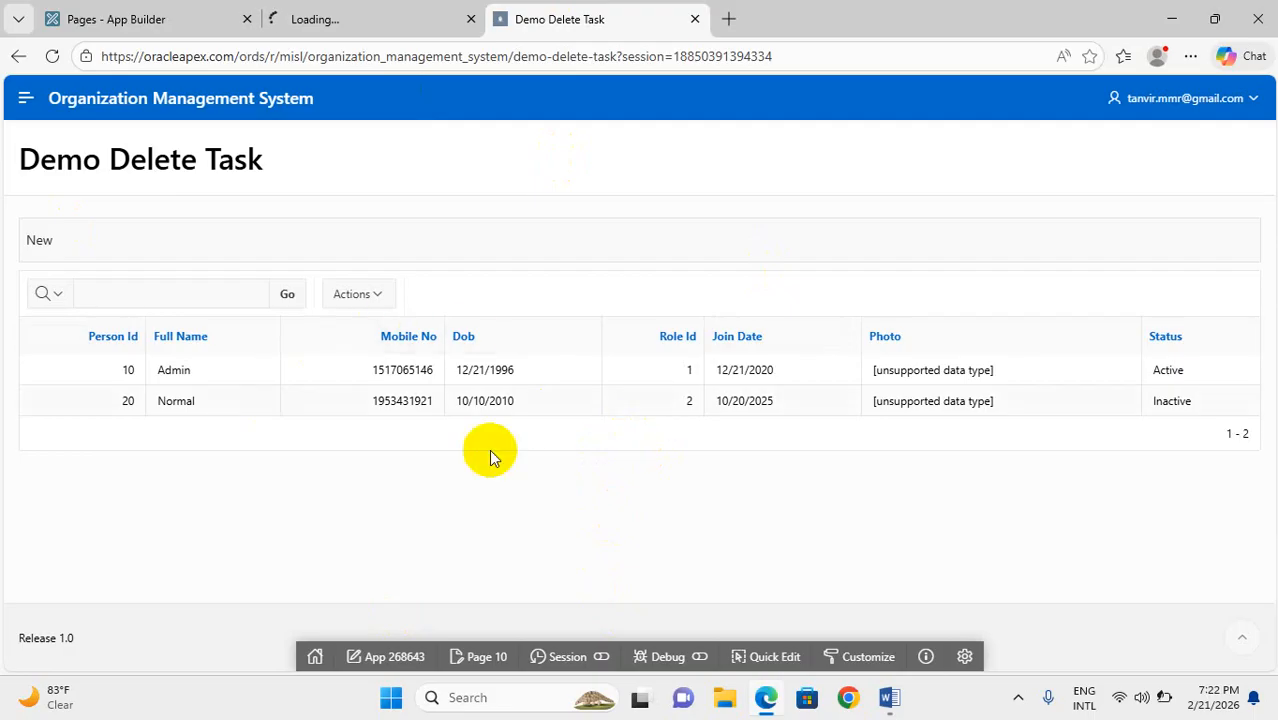
pyautogui.click(390, 10)
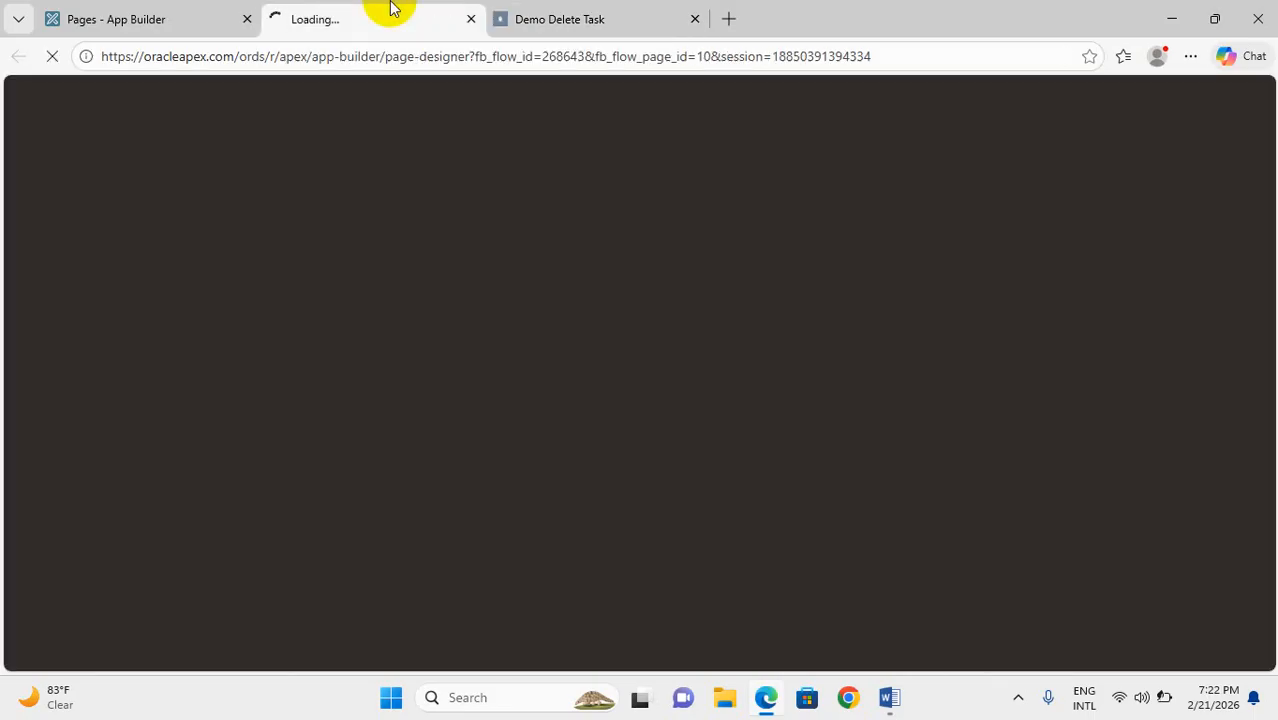
pyautogui.click(606, 8)
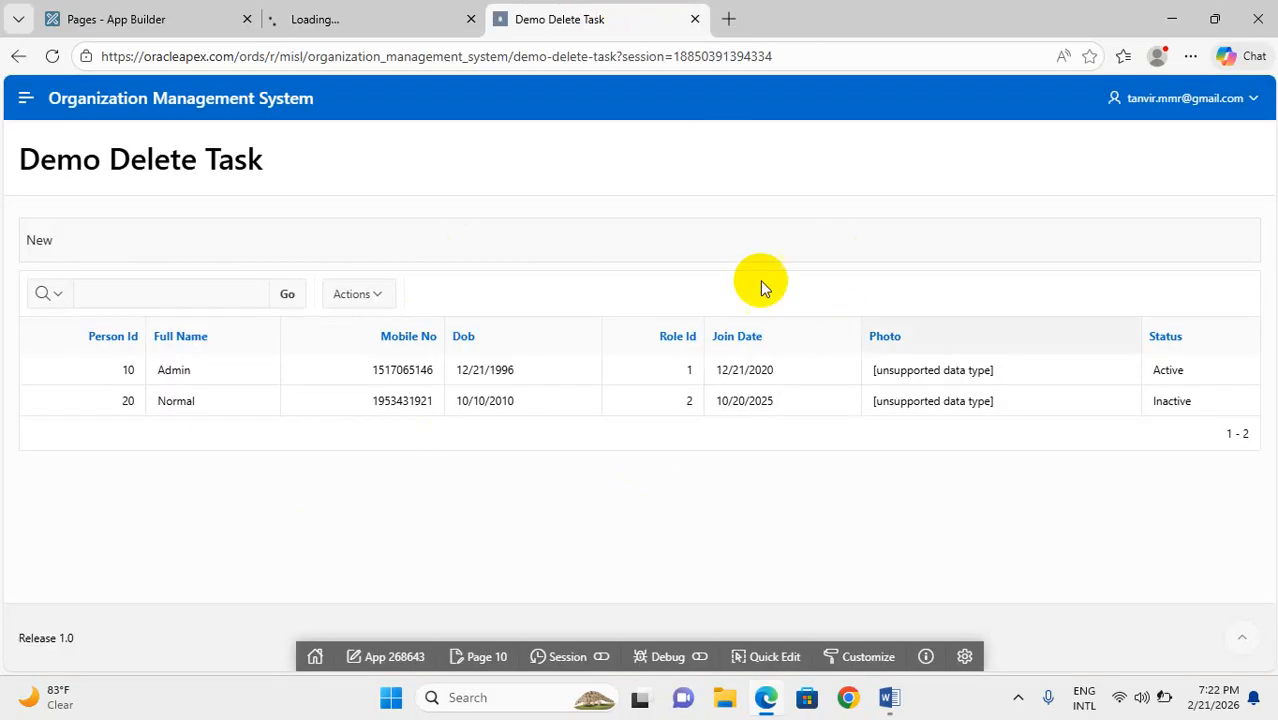
pyautogui.click(413, 8)
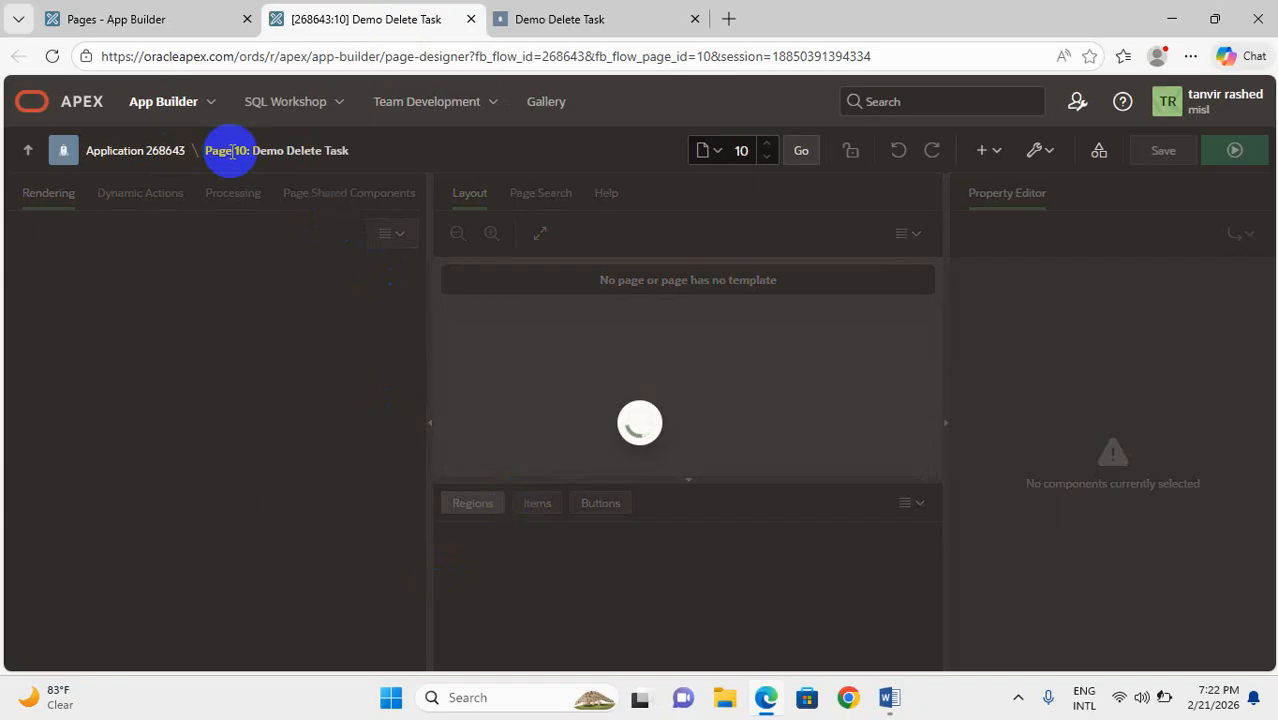
# Run page 10 from Page Designer to view its report, and close the duplicate Demo Delete Task tab
pyautogui.moveTo(202, 153); pyautogui.dragTo(362, 150)
pyautogui.click(1234, 150)
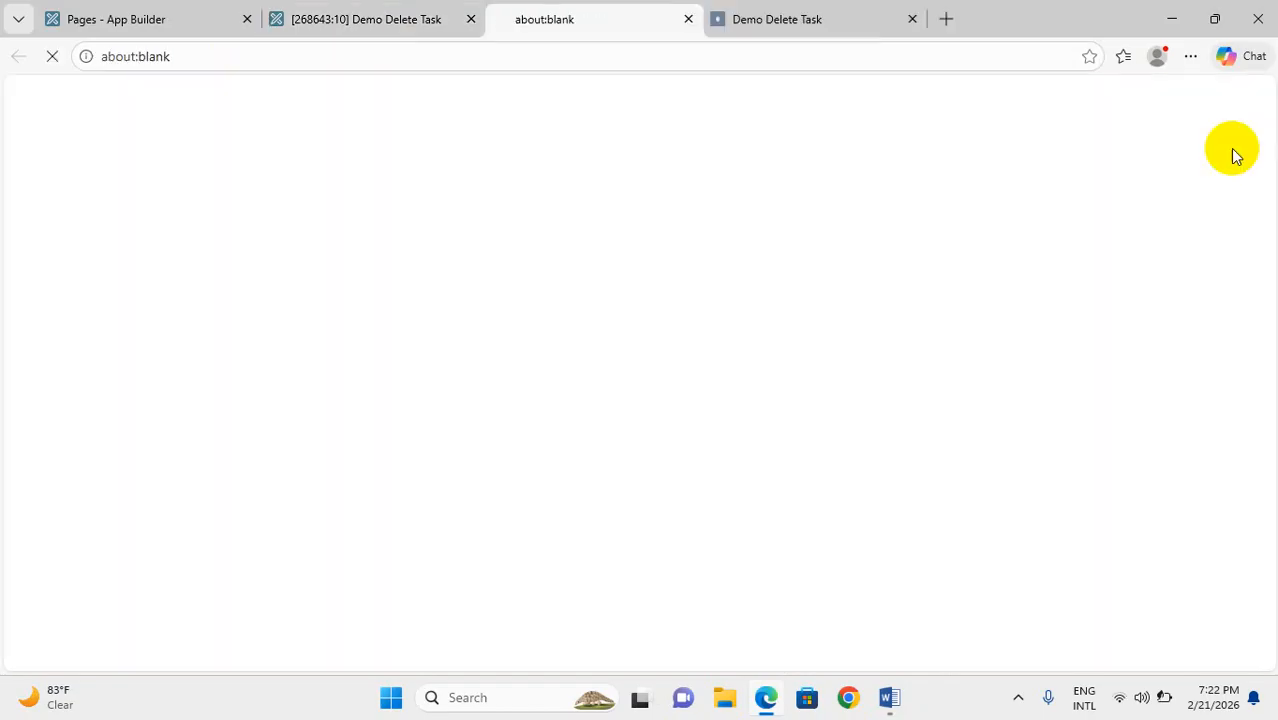
pyautogui.click(918, 19)
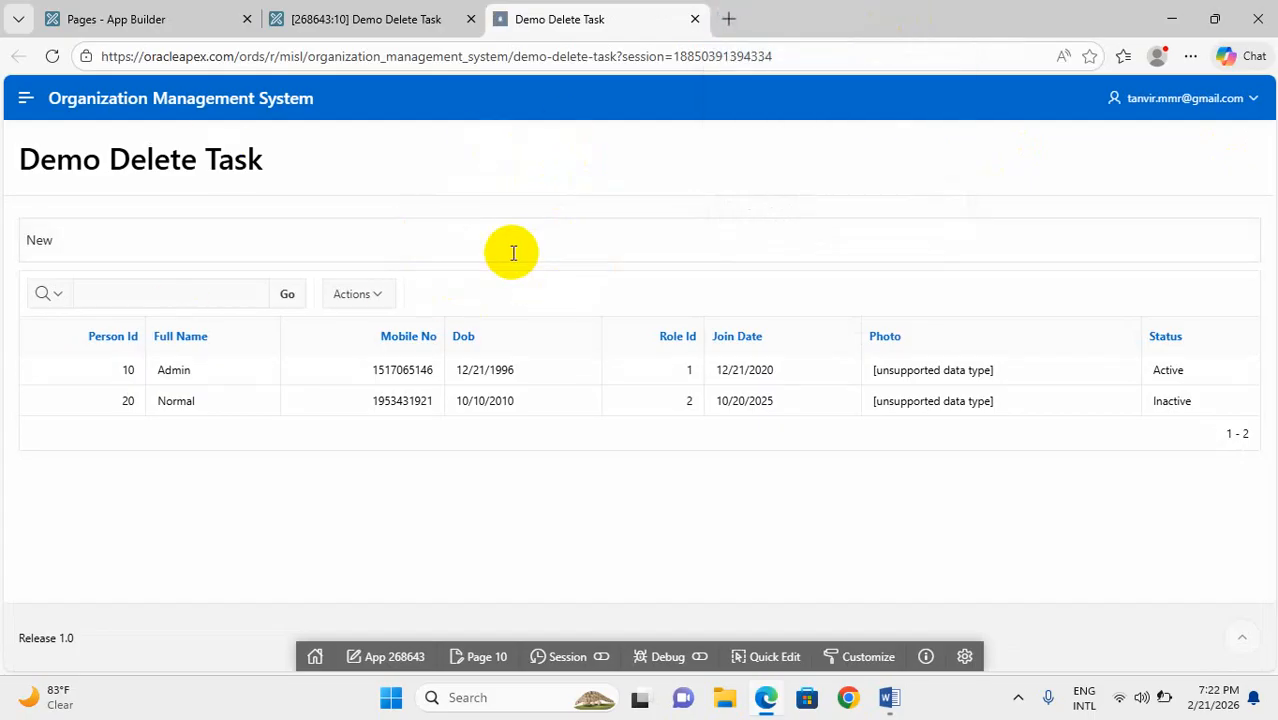
pyautogui.moveTo(889, 695)
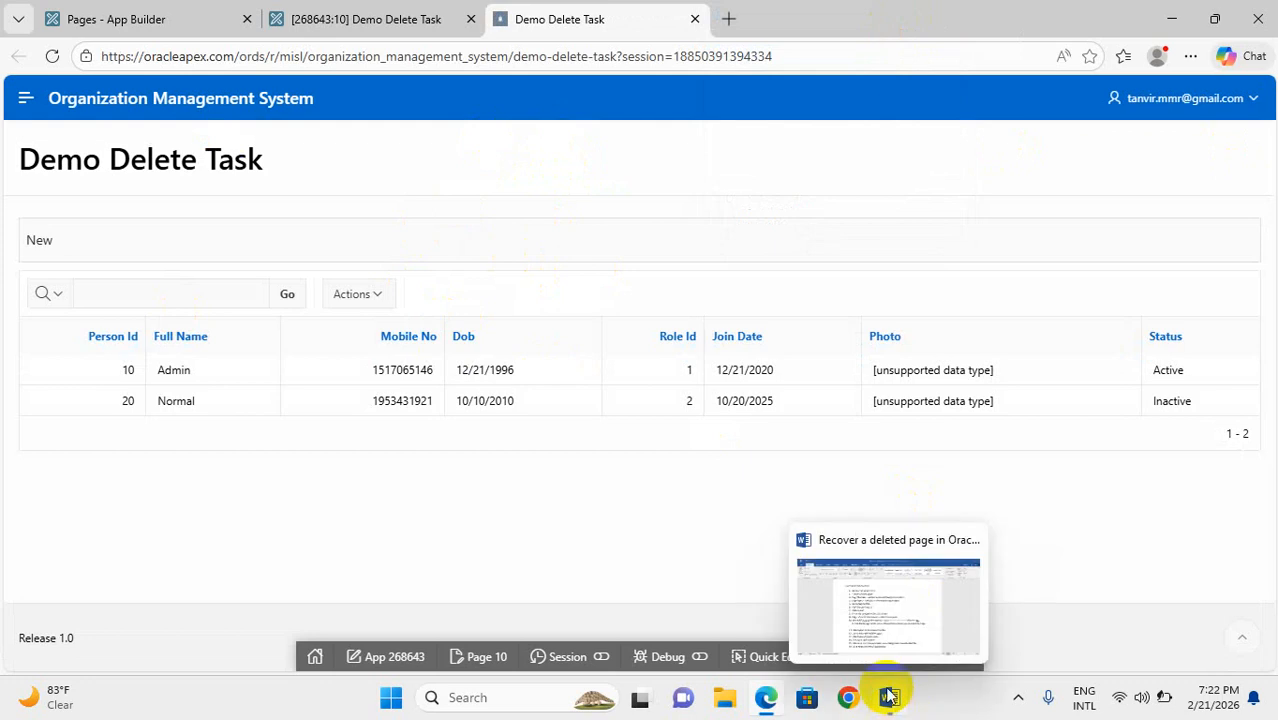
# Permanently delete page 10, Demo Delete Task, from the Organization Management System application and check the time of deletion
pyautogui.click(320, 19)
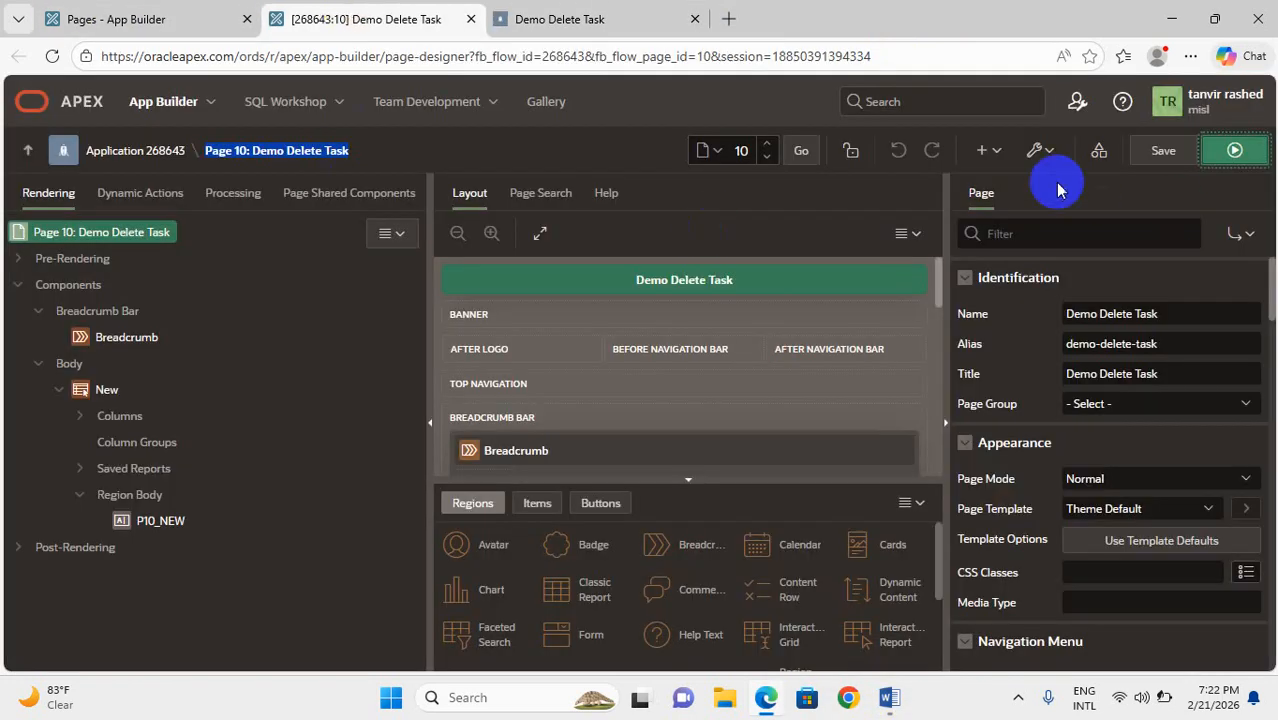
pyautogui.click(1040, 150)
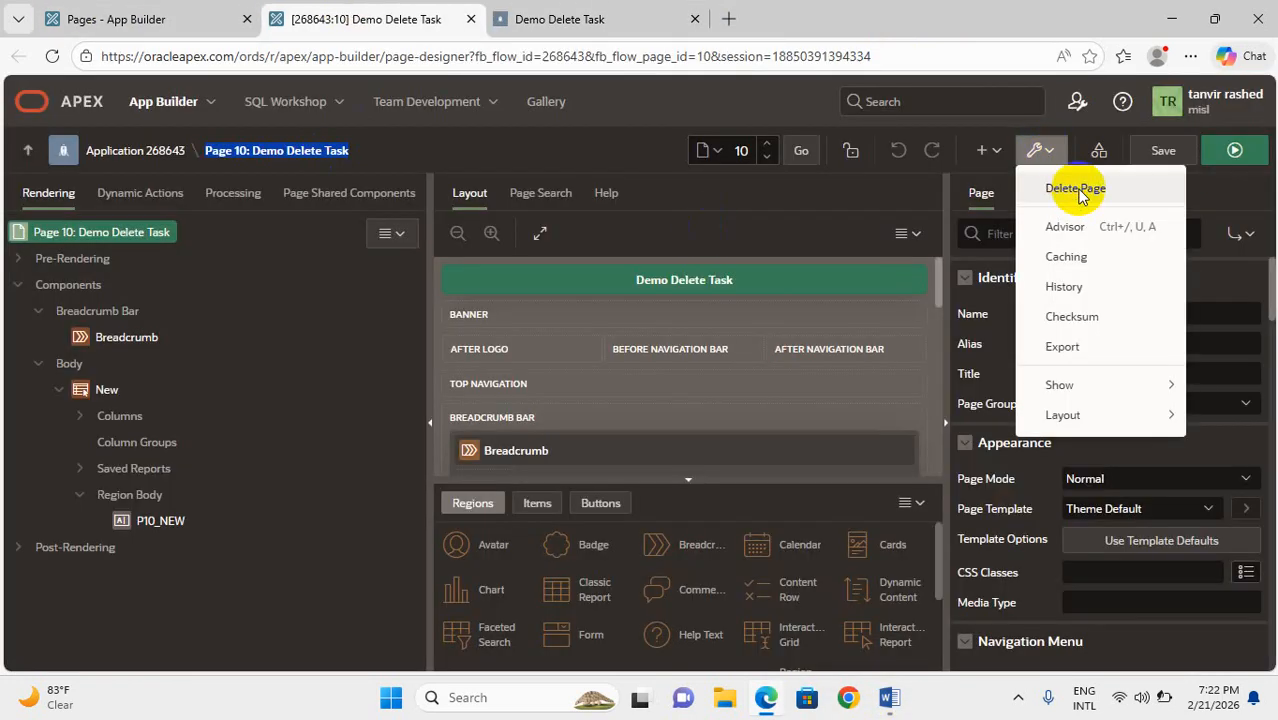
pyautogui.click(1078, 195)
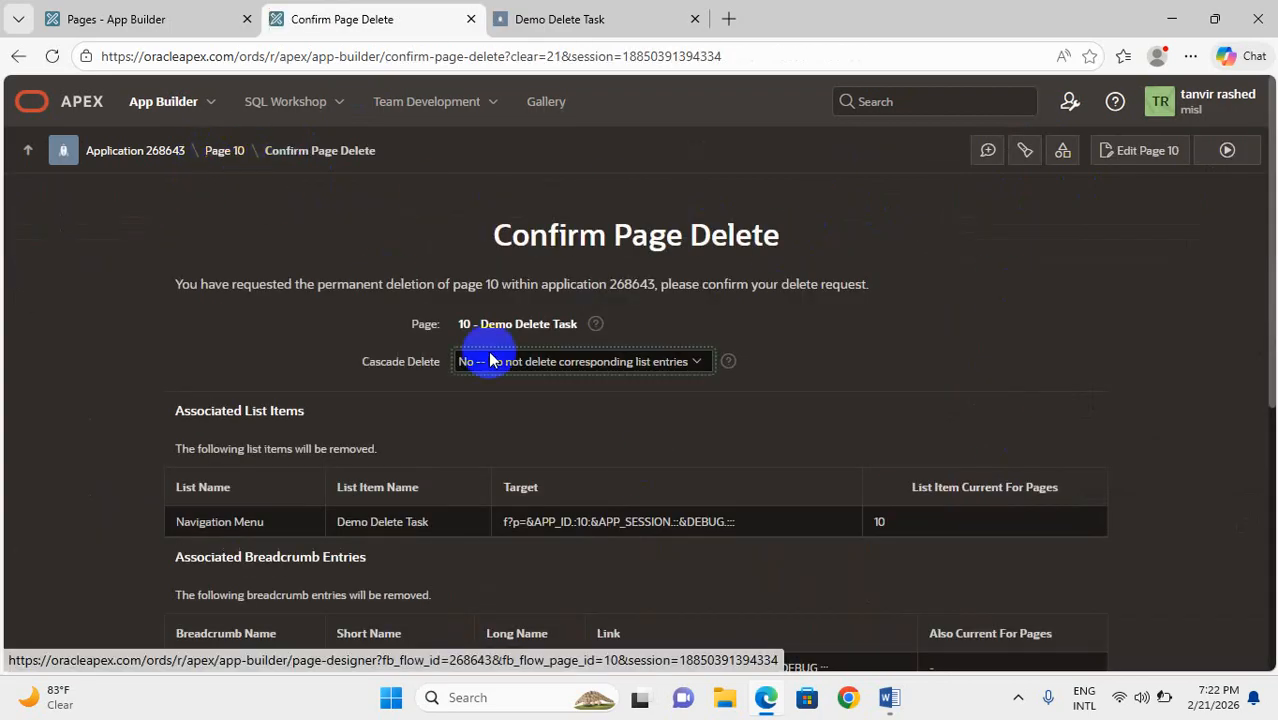
pyautogui.moveTo(1272, 265); pyautogui.dragTo(1267, 428)
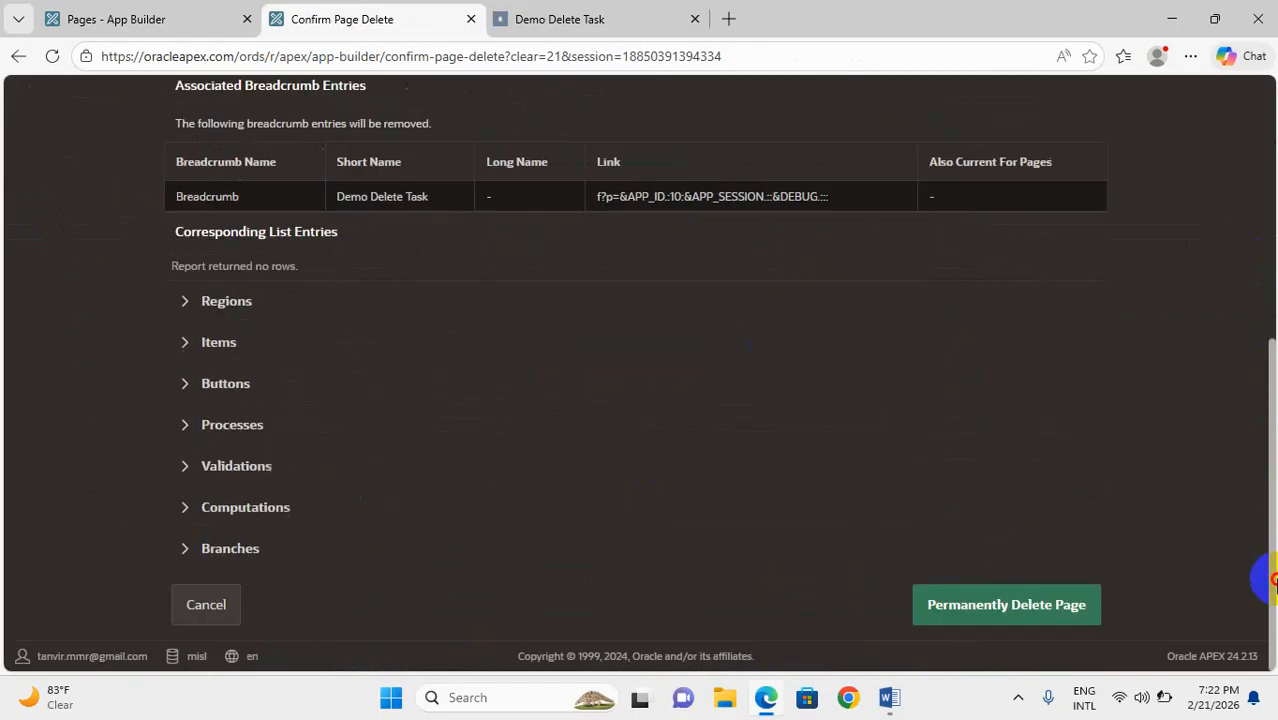
pyautogui.click(1013, 603)
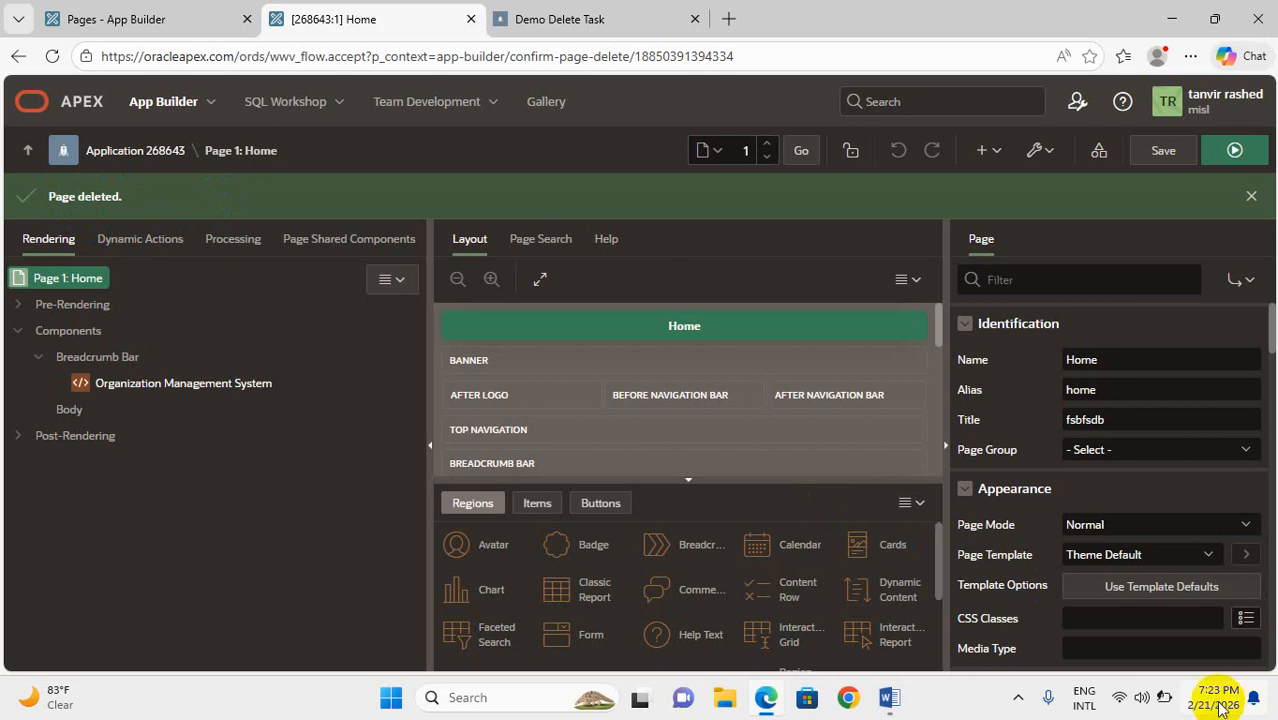
pyautogui.moveTo(1209, 704)
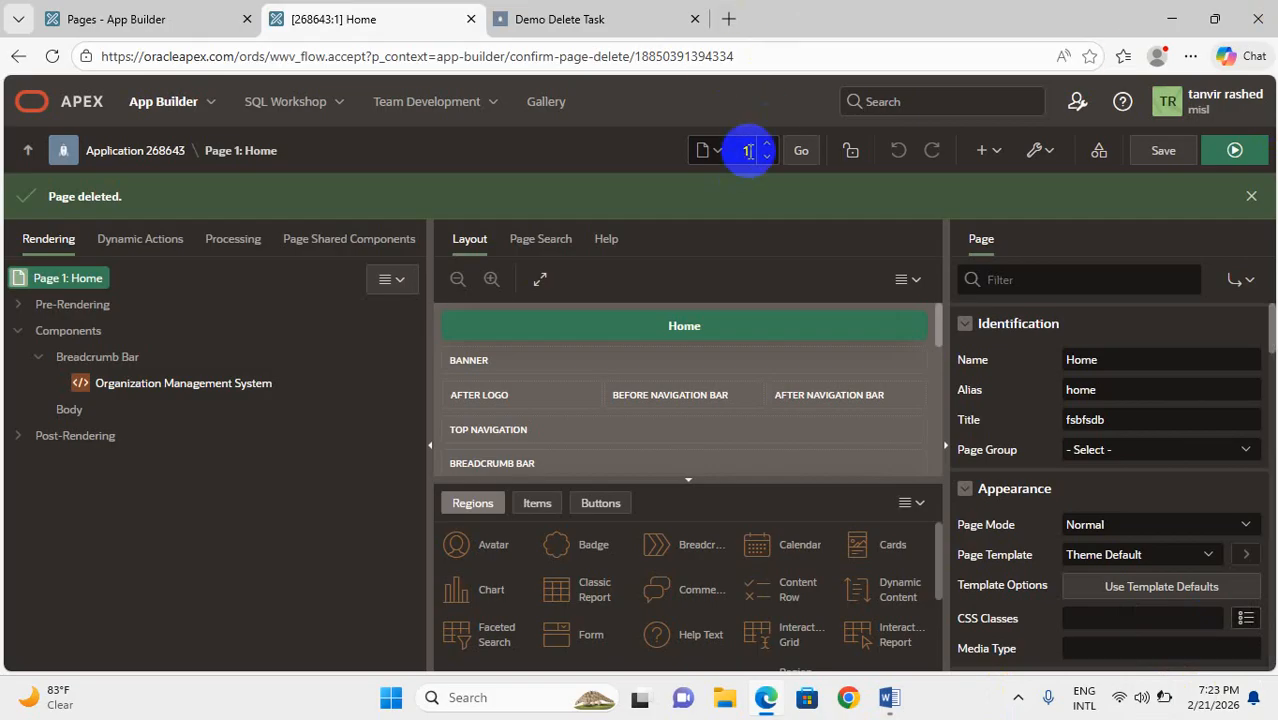
# Switch to the Word recovery guide and read the instructions on creating a blank page and its number and name
pyautogui.click(889, 698)
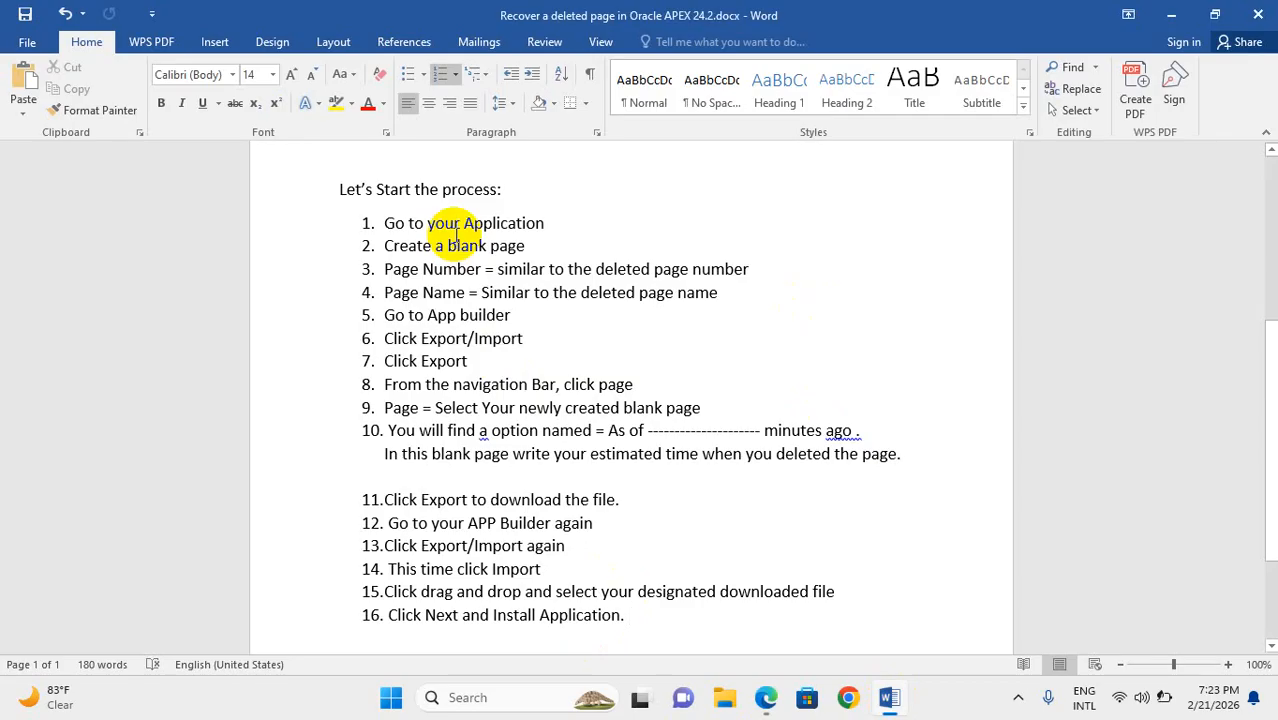
pyautogui.moveTo(382, 223); pyautogui.dragTo(548, 232)
pyautogui.click(540, 248)
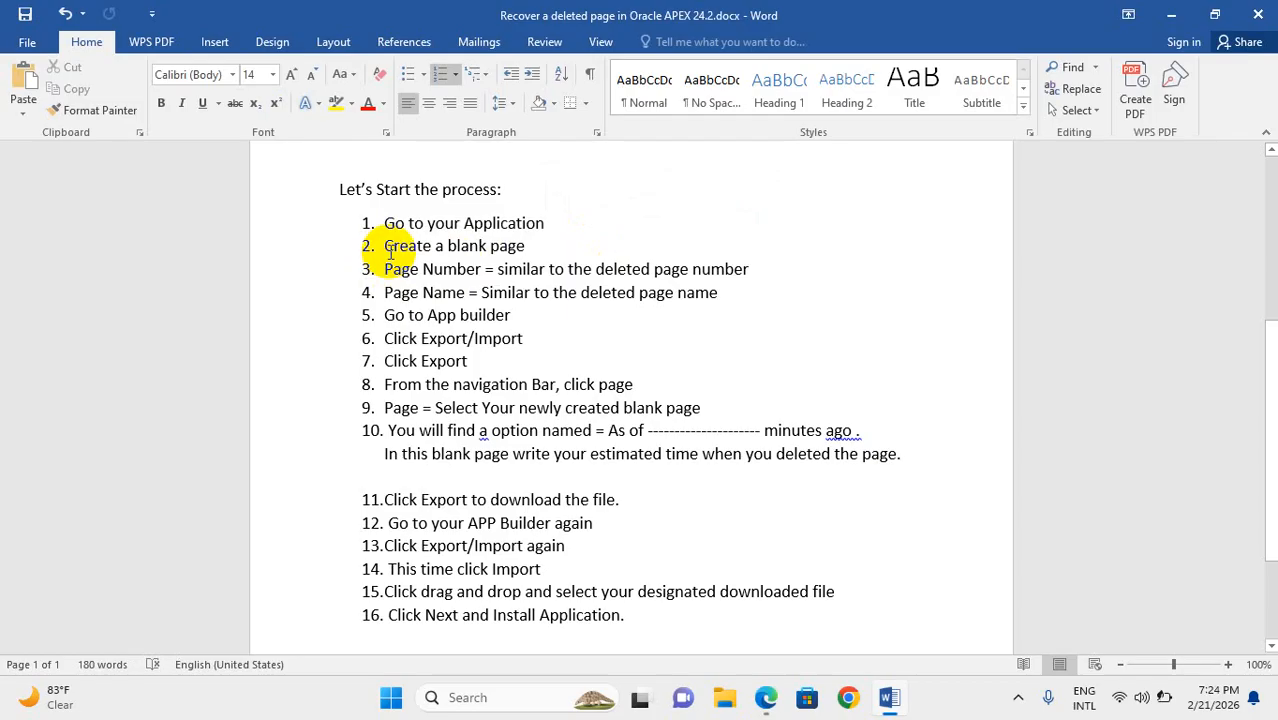
pyautogui.moveTo(386, 247); pyautogui.dragTo(505, 260)
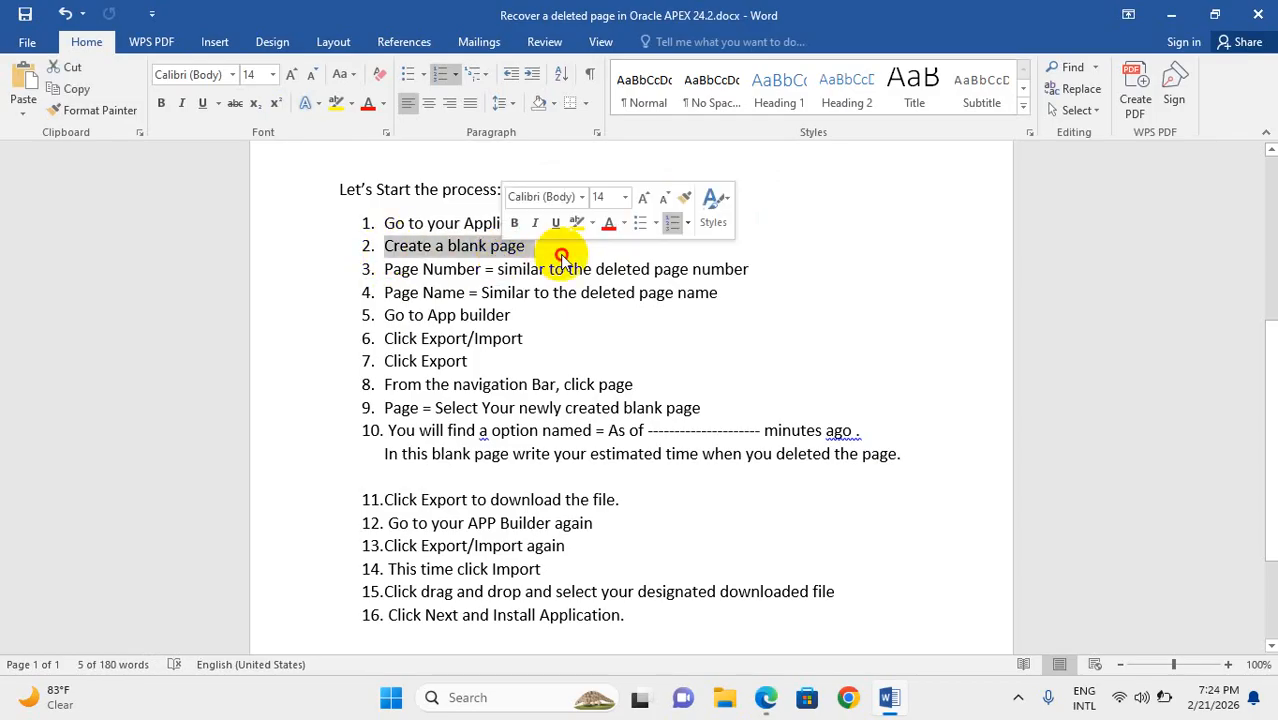
pyautogui.click(562, 256)
pyautogui.moveTo(396, 271); pyautogui.dragTo(459, 278)
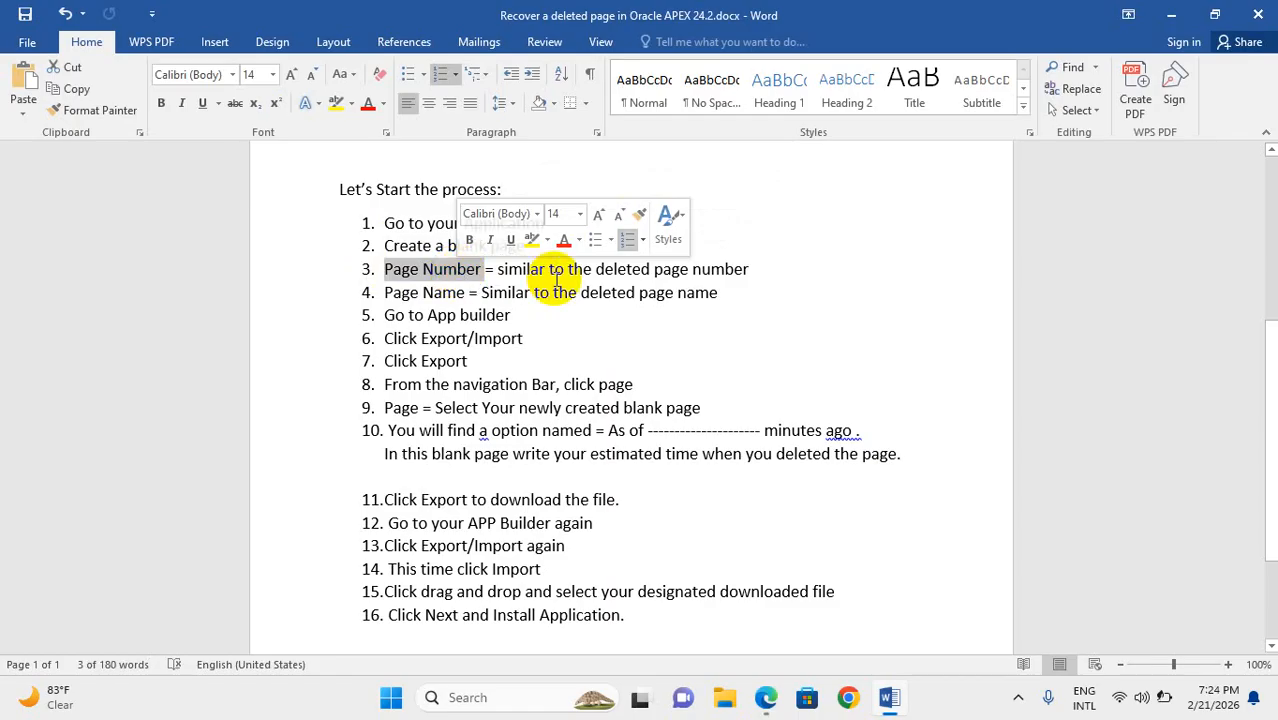
pyautogui.moveTo(498, 271); pyautogui.dragTo(686, 275)
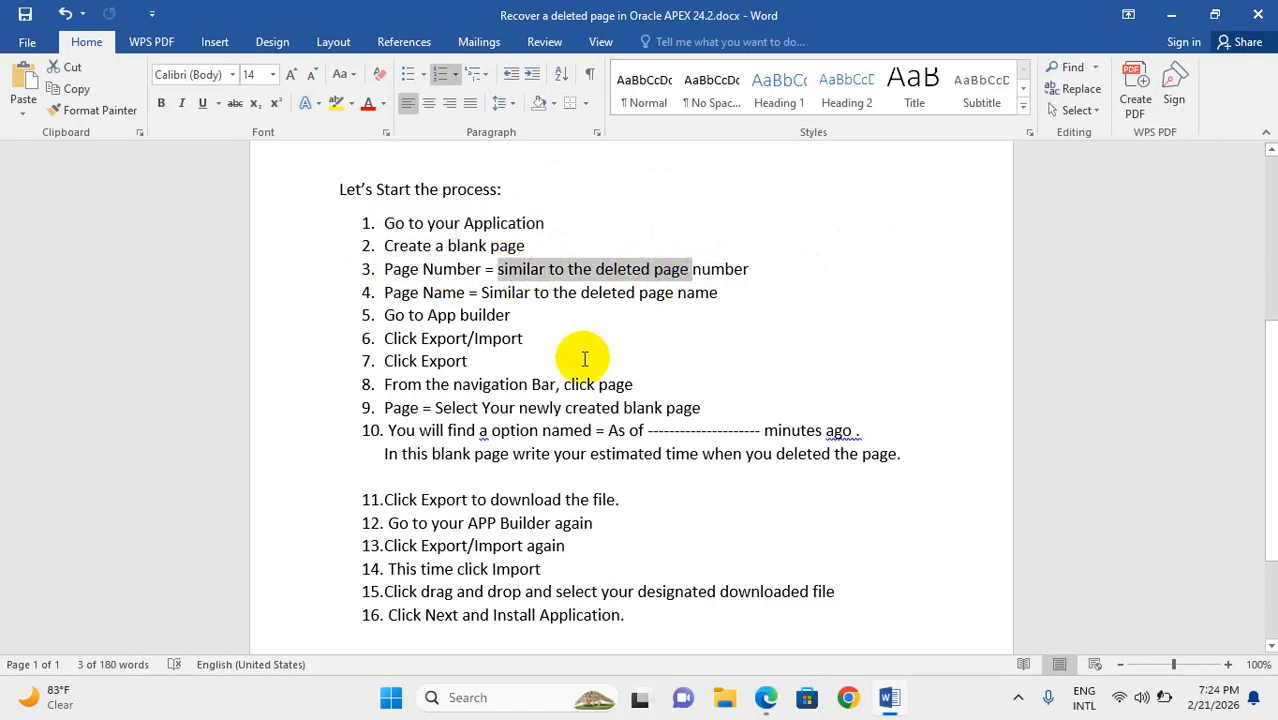
pyautogui.click(560, 322)
pyautogui.moveTo(483, 292); pyautogui.dragTo(612, 300)
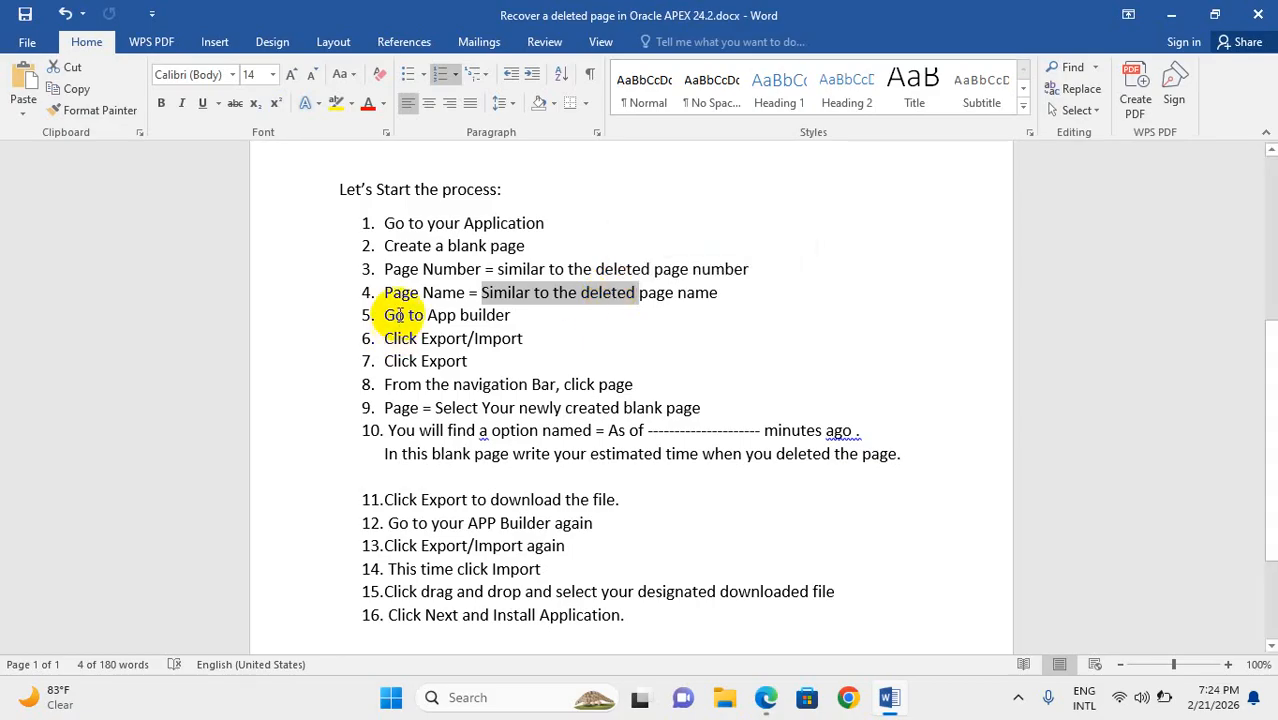
# Read the guide's instructions on exporting the blank page from App Builder, including the "As of minutes ago" option
pyautogui.moveTo(390, 315); pyautogui.dragTo(483, 316)
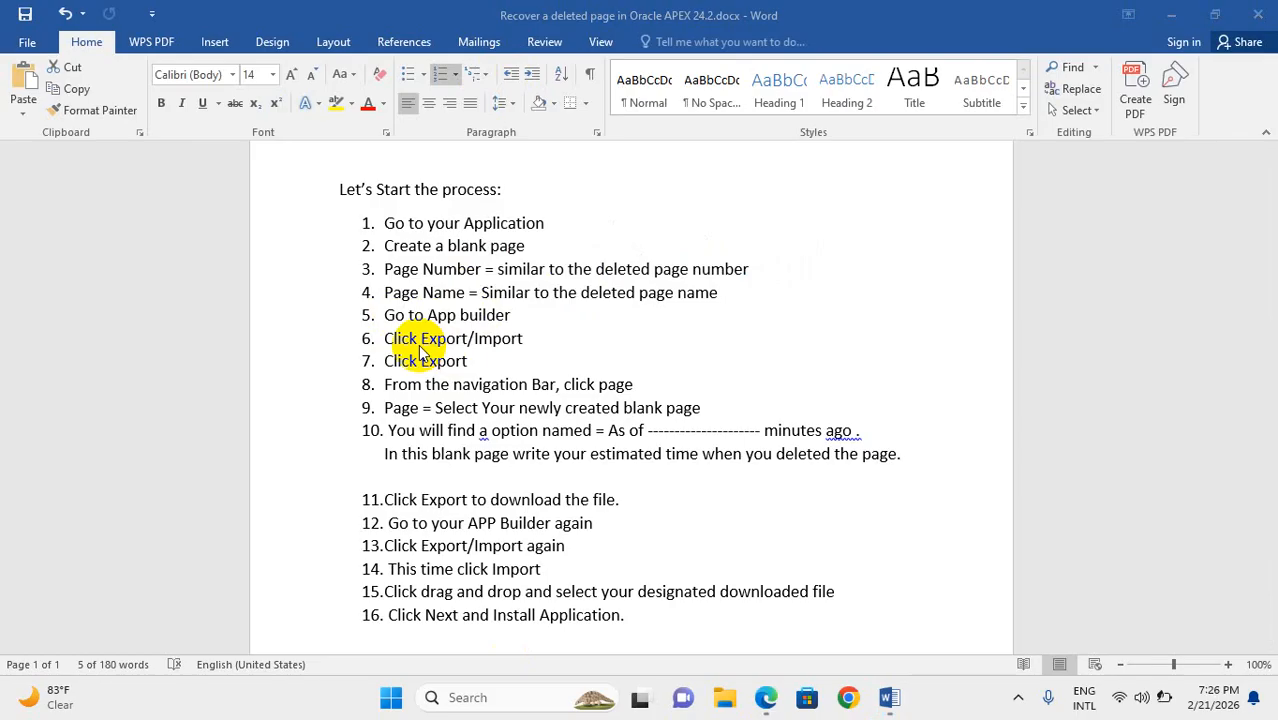
pyautogui.click(470, 367)
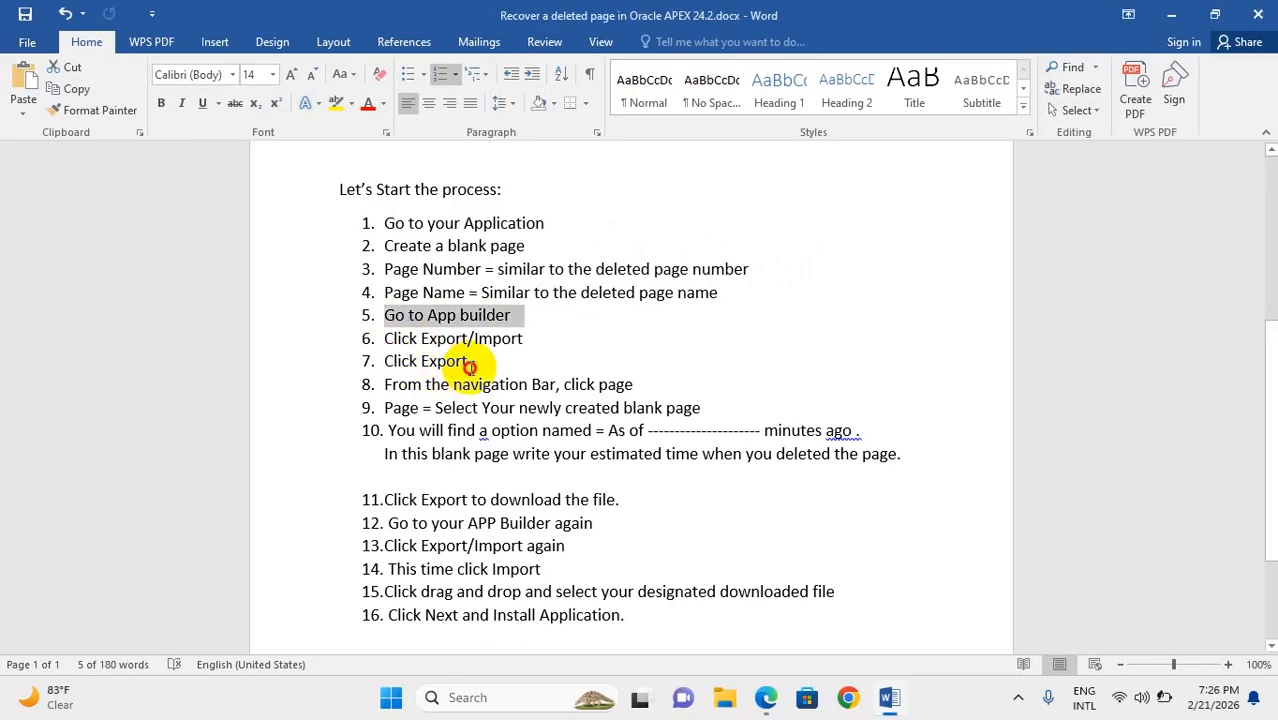
pyautogui.moveTo(470, 367); pyautogui.dragTo(613, 383)
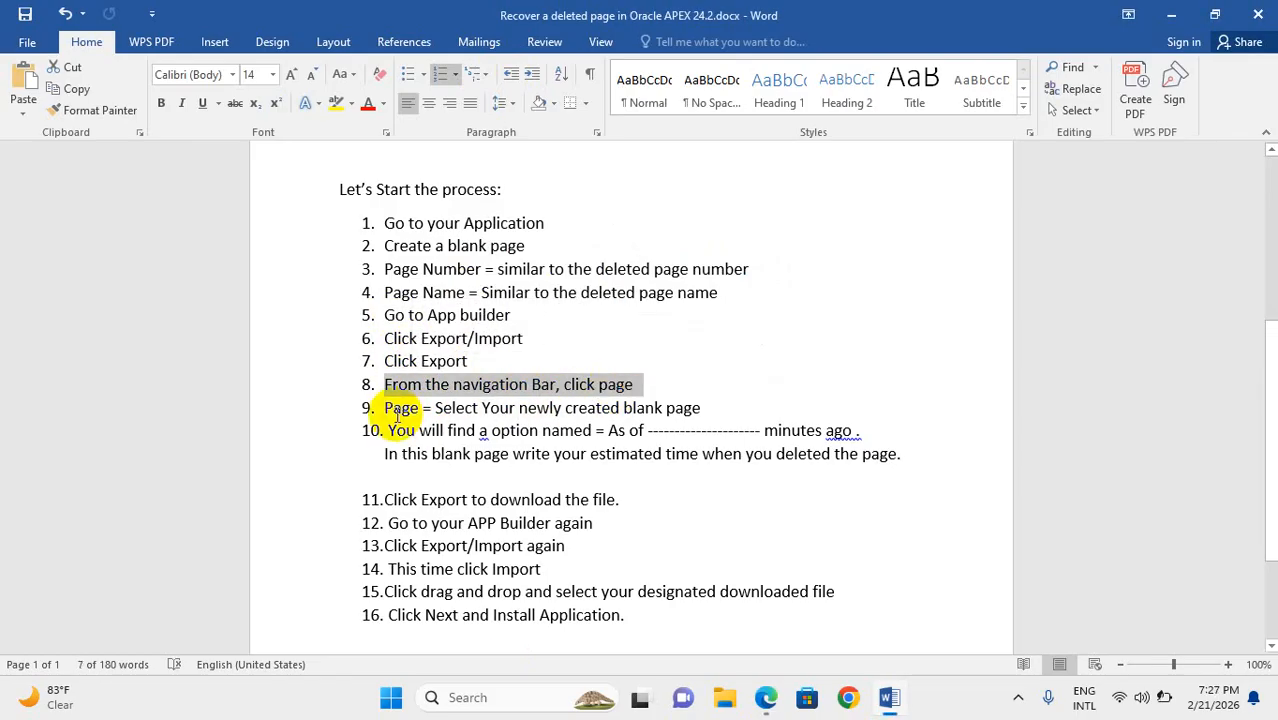
pyautogui.moveTo(397, 415); pyautogui.dragTo(678, 414)
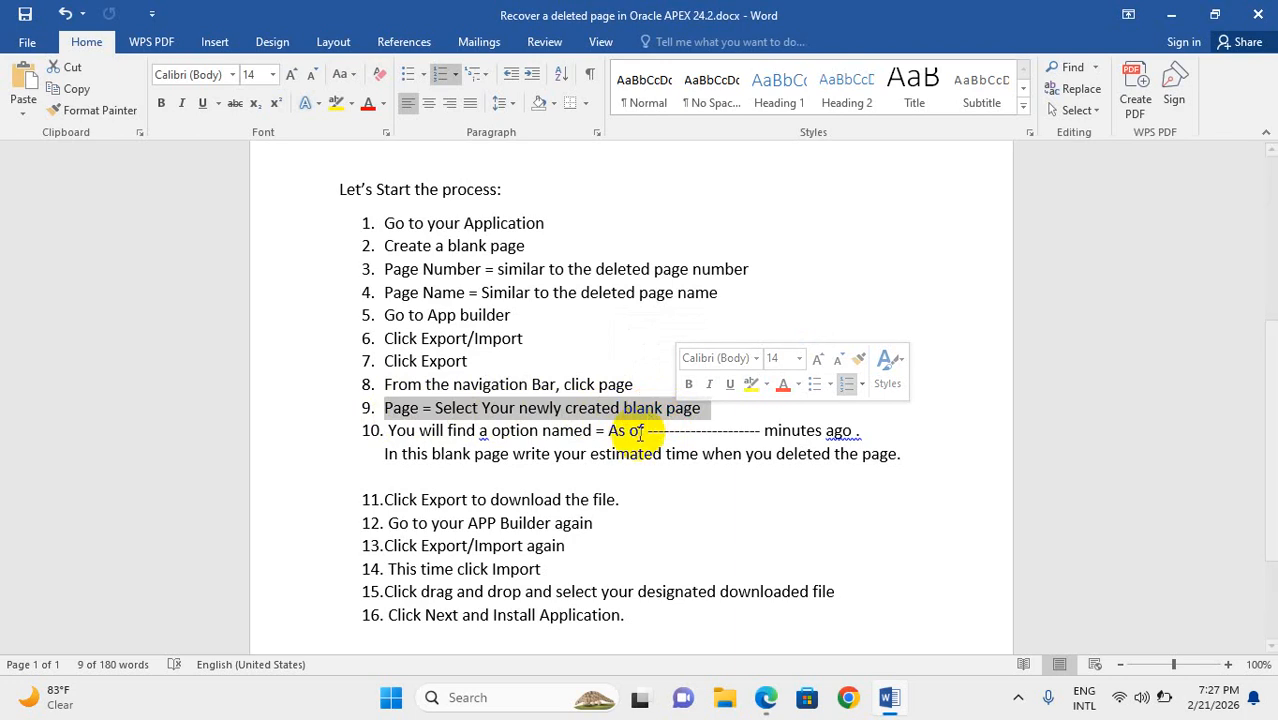
pyautogui.moveTo(665, 432); pyautogui.dragTo(852, 431)
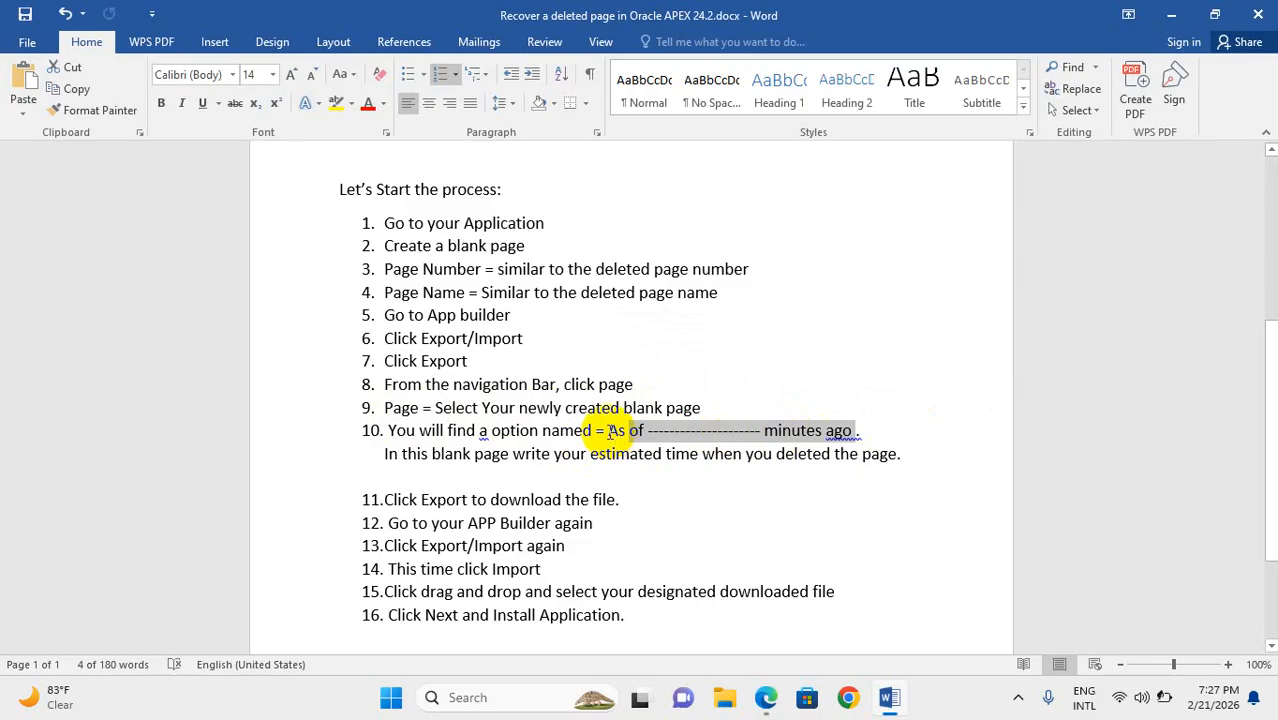
pyautogui.moveTo(608, 432); pyautogui.dragTo(860, 430)
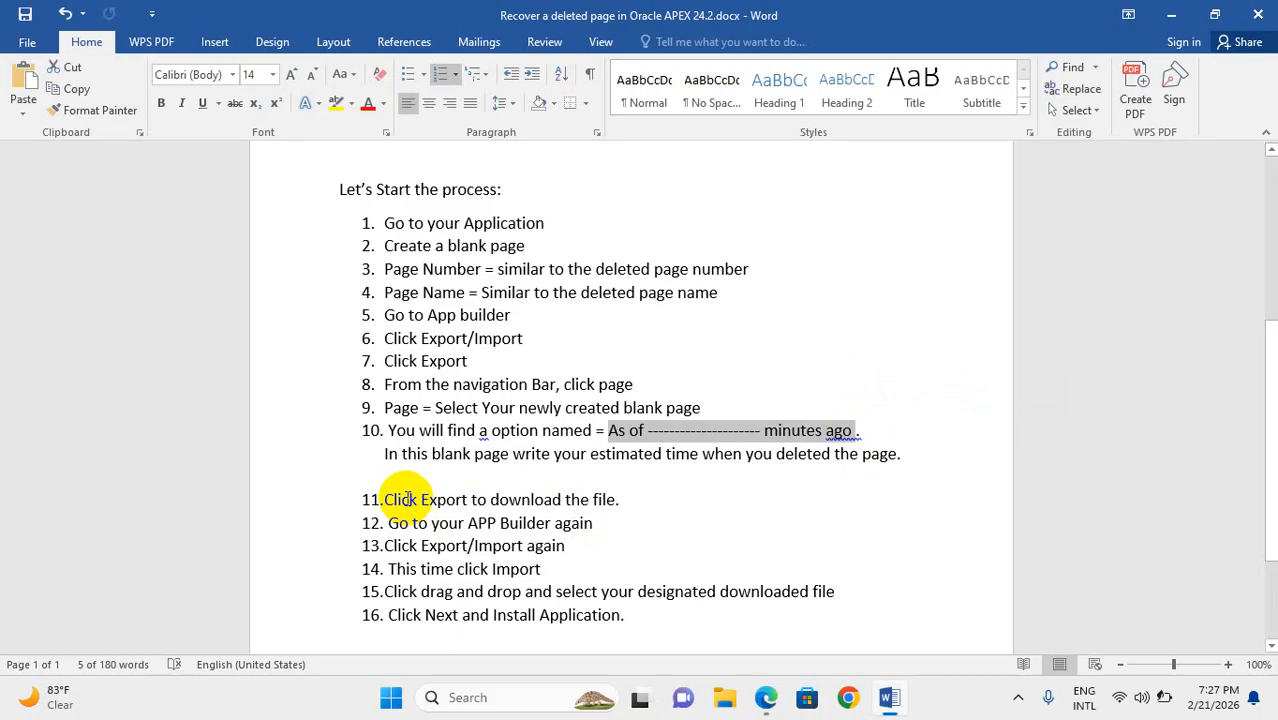
pyautogui.moveTo(388, 500); pyautogui.dragTo(583, 510)
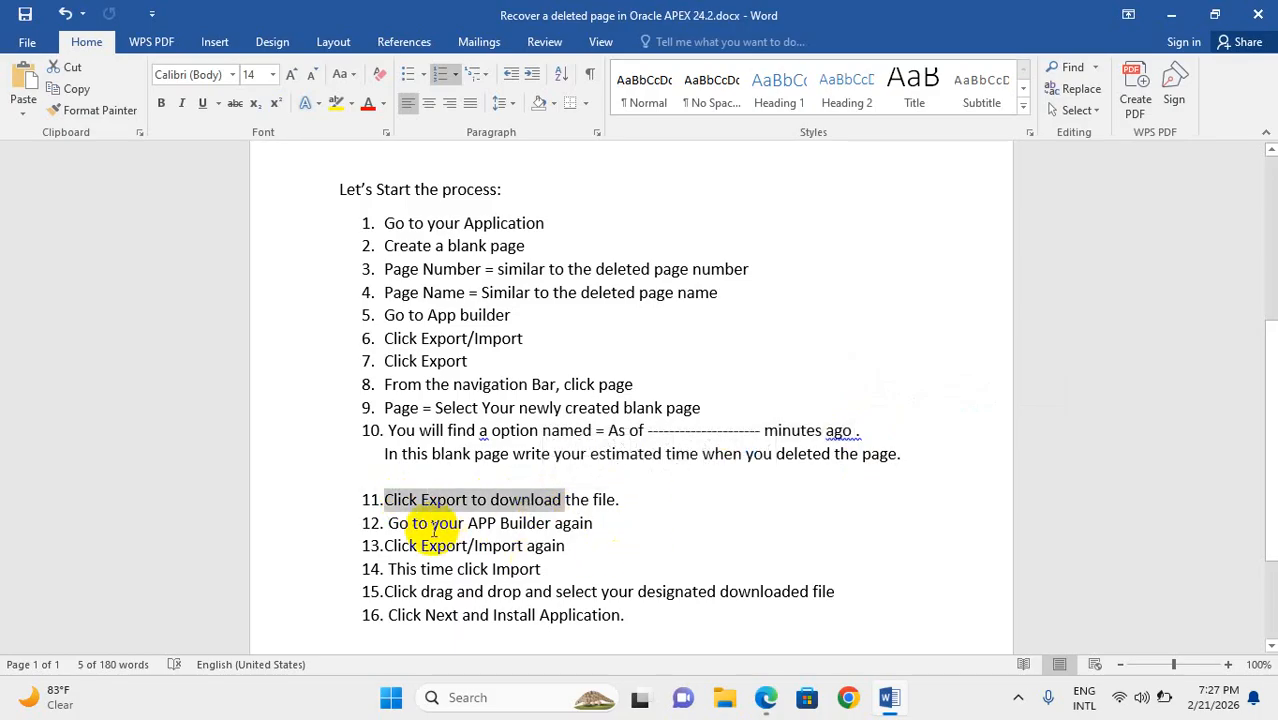
# Read the guide's instructions on importing the downloaded file through Export/Import in App Builder
pyautogui.moveTo(412, 523); pyautogui.dragTo(557, 530)
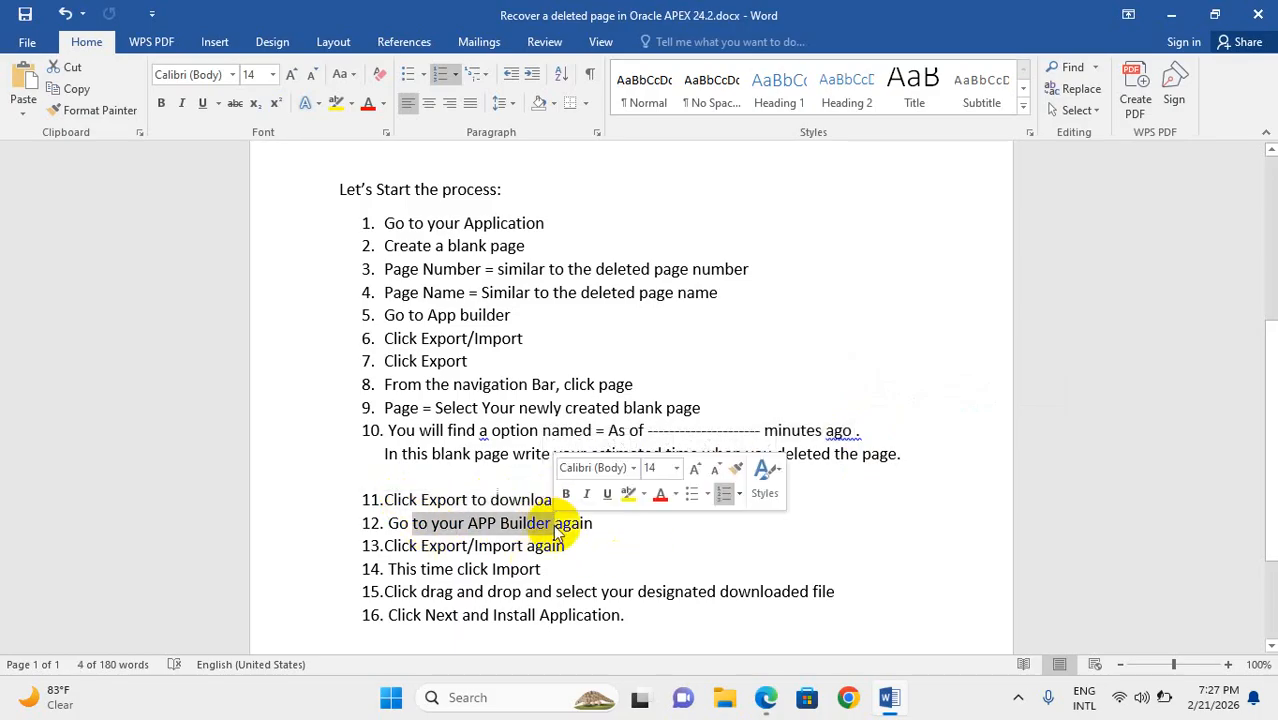
pyautogui.moveTo(421, 546); pyautogui.dragTo(564, 548)
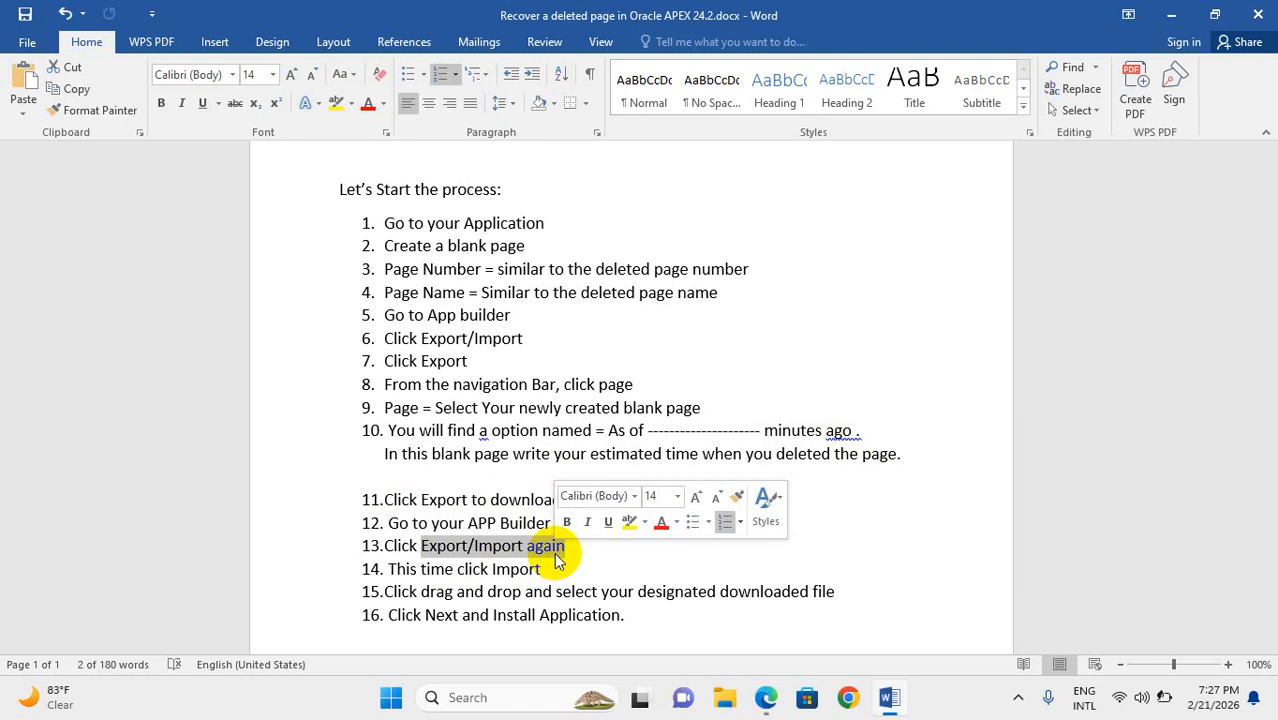
pyautogui.moveTo(421, 591); pyautogui.dragTo(613, 599)
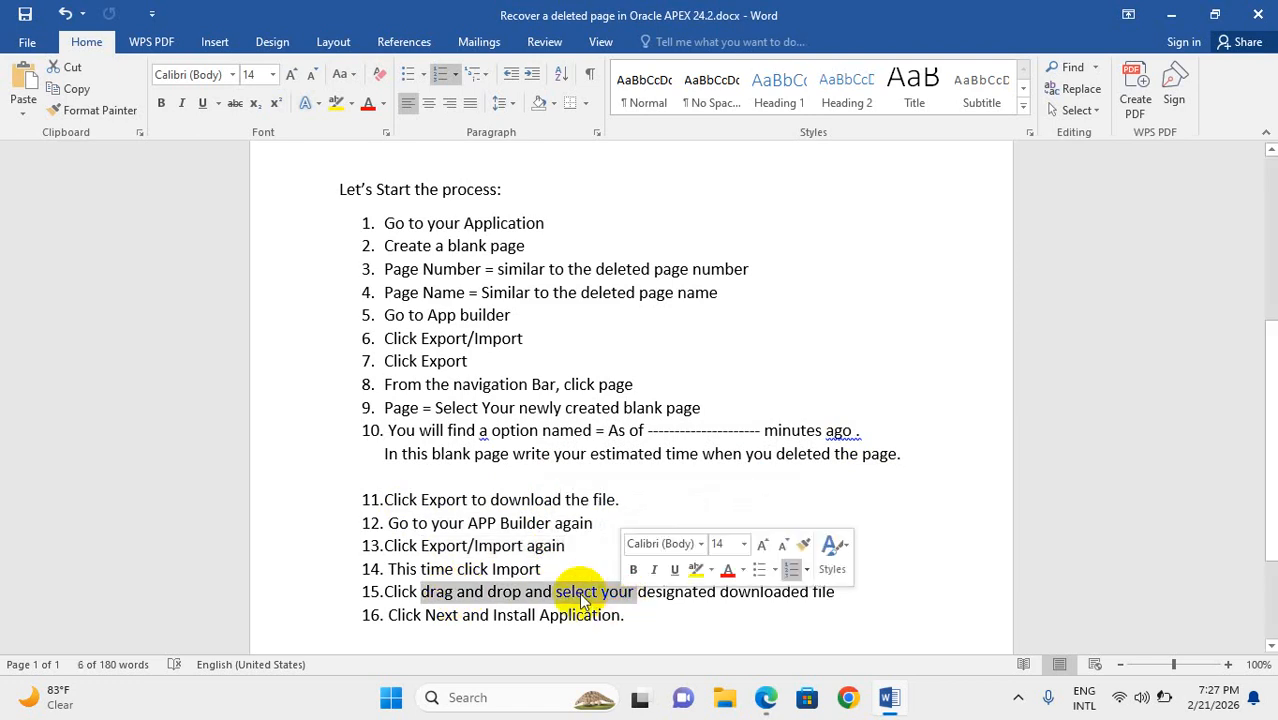
pyautogui.moveTo(421, 569); pyautogui.dragTo(541, 569)
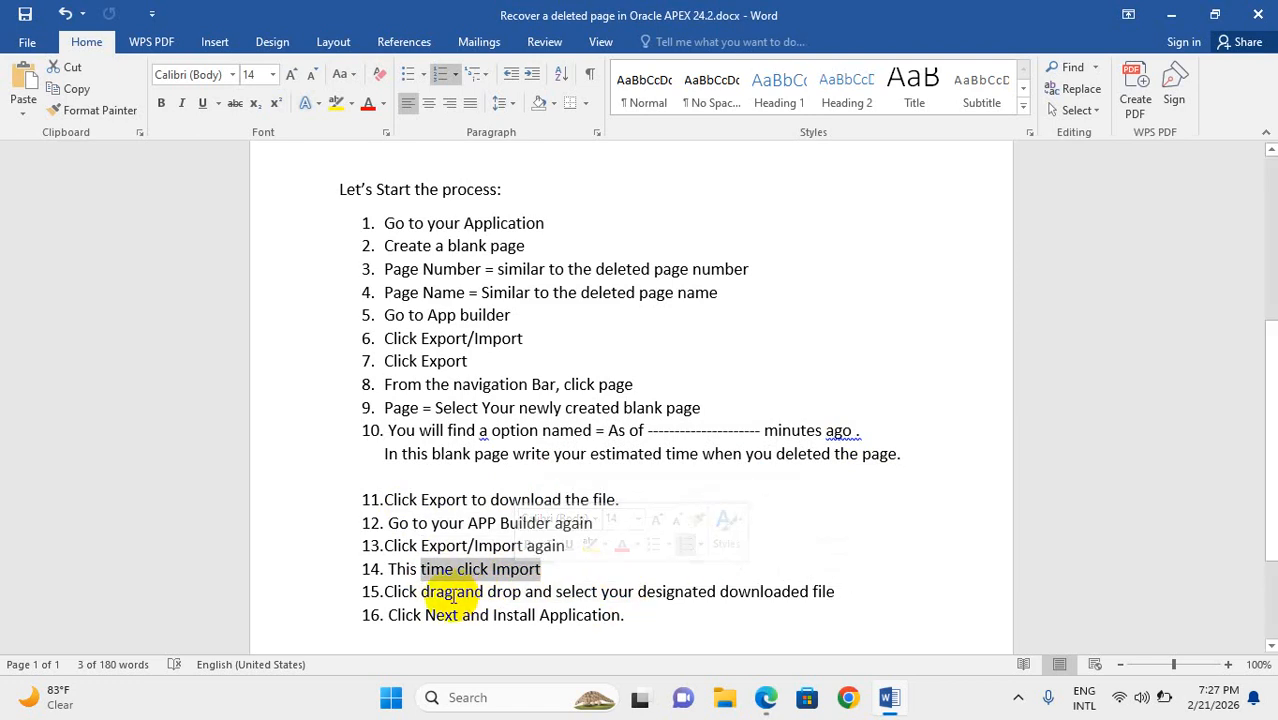
pyautogui.moveTo(453, 594); pyautogui.dragTo(603, 592)
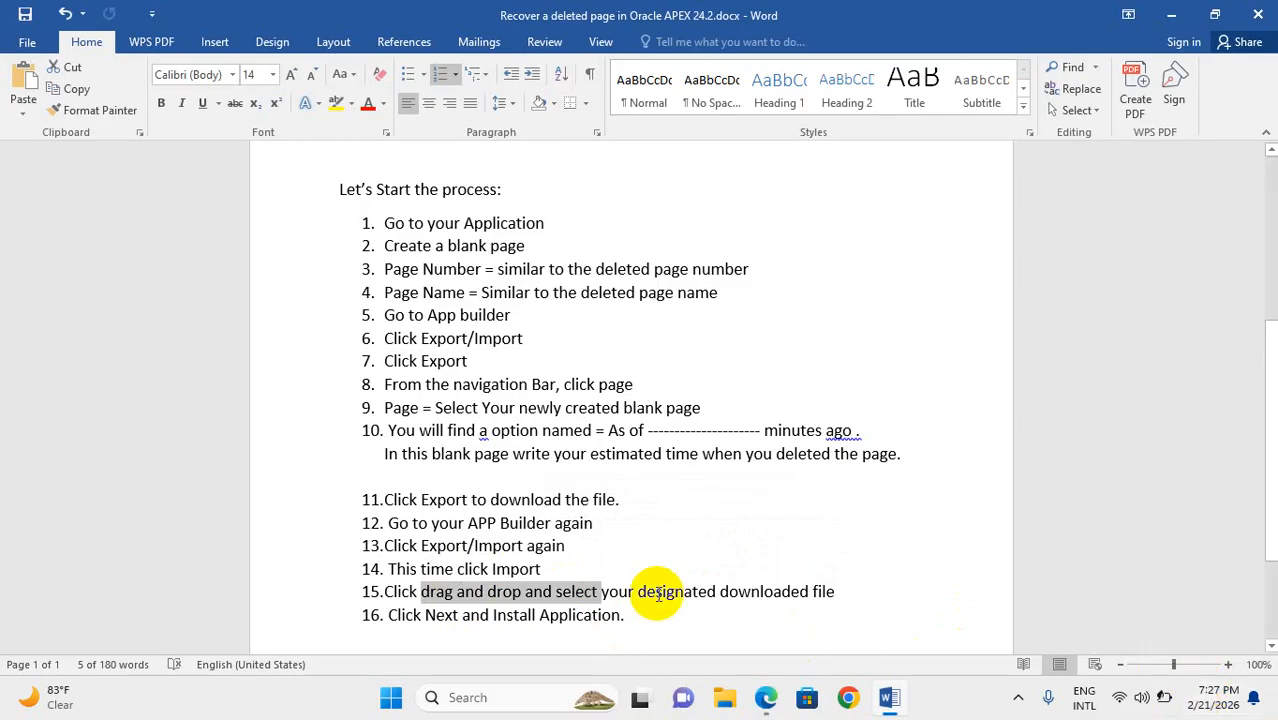
# Switch to the APEX browser window and open the page export settings of the Organization Management System application
pyautogui.click(766, 697)
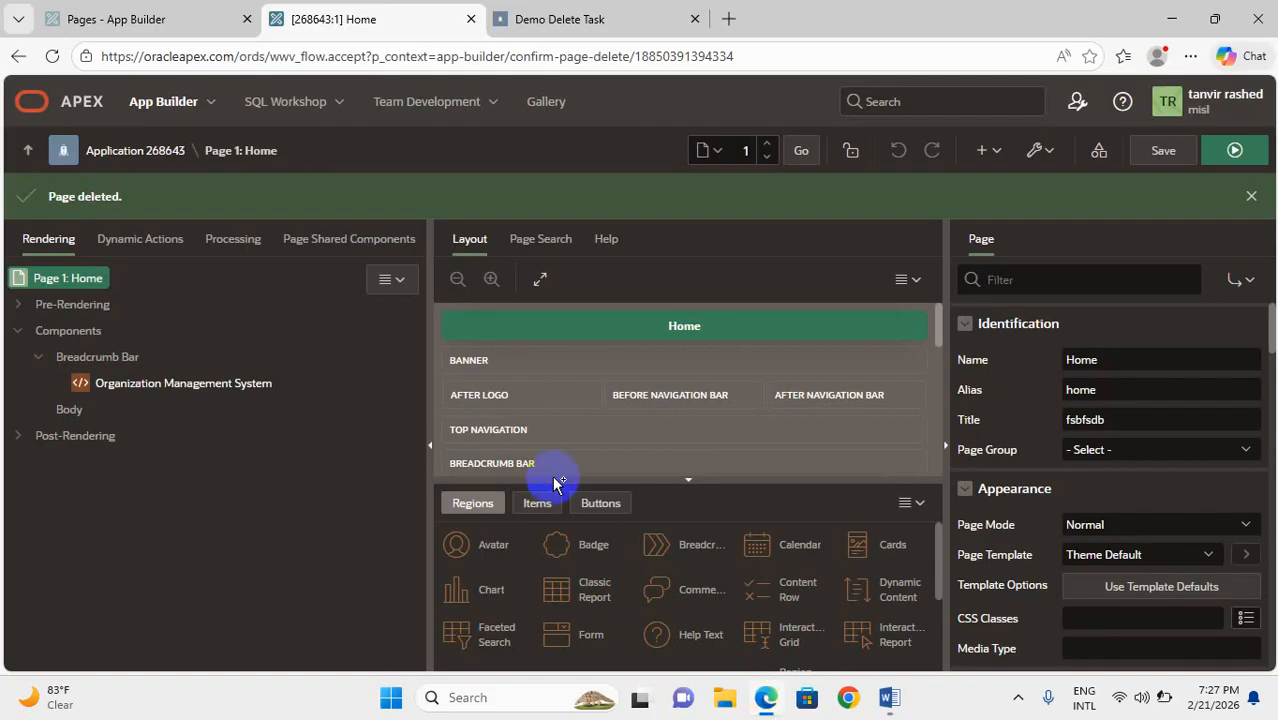
pyautogui.click(155, 161)
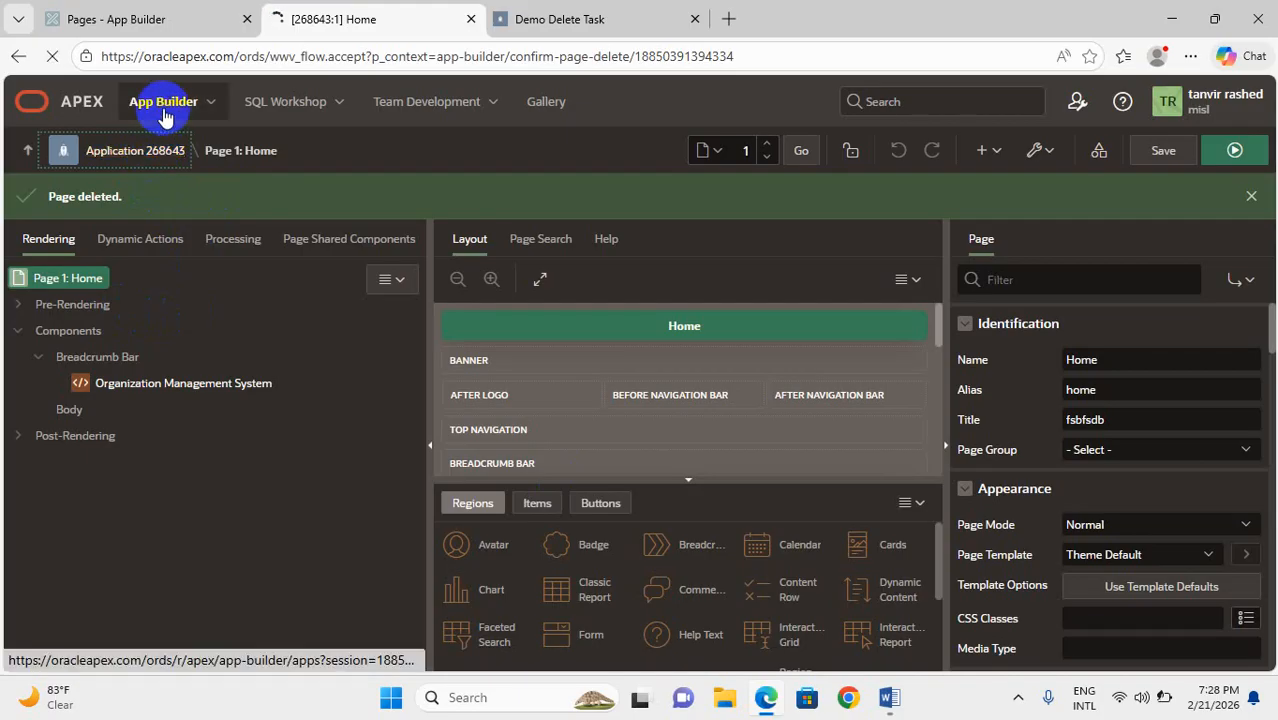
pyautogui.click(192, 12)
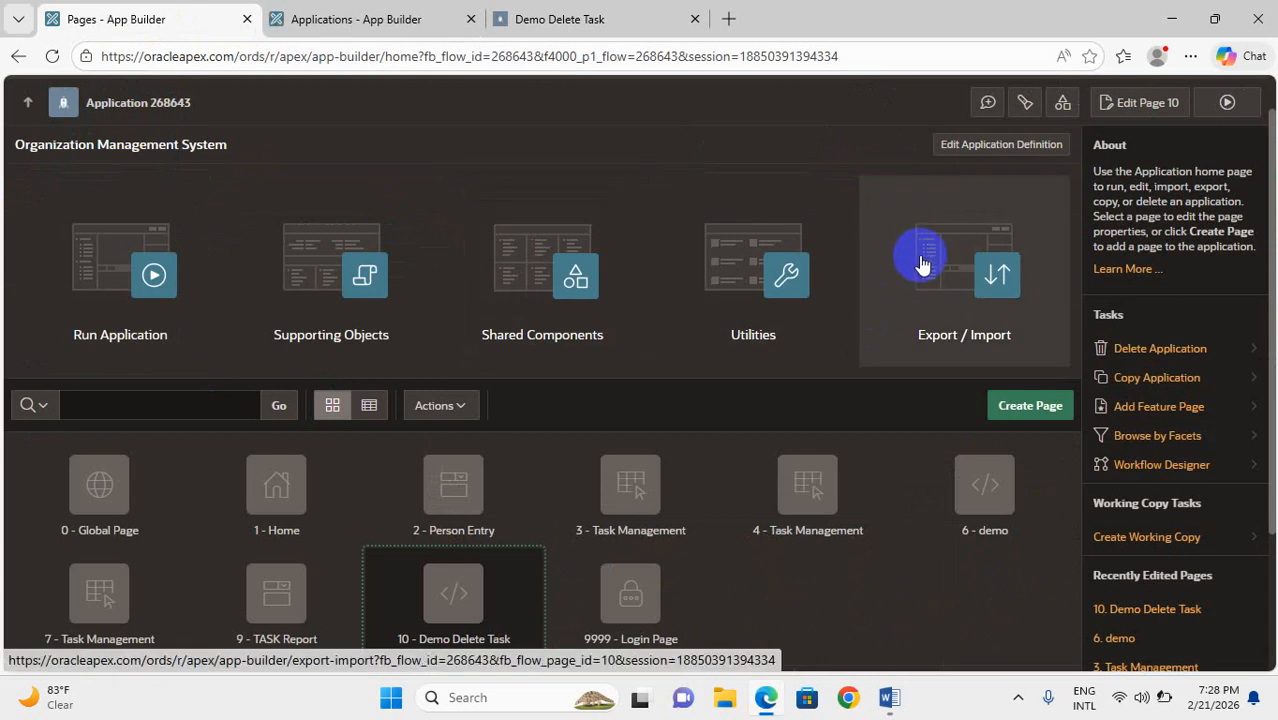
pyautogui.click(922, 262)
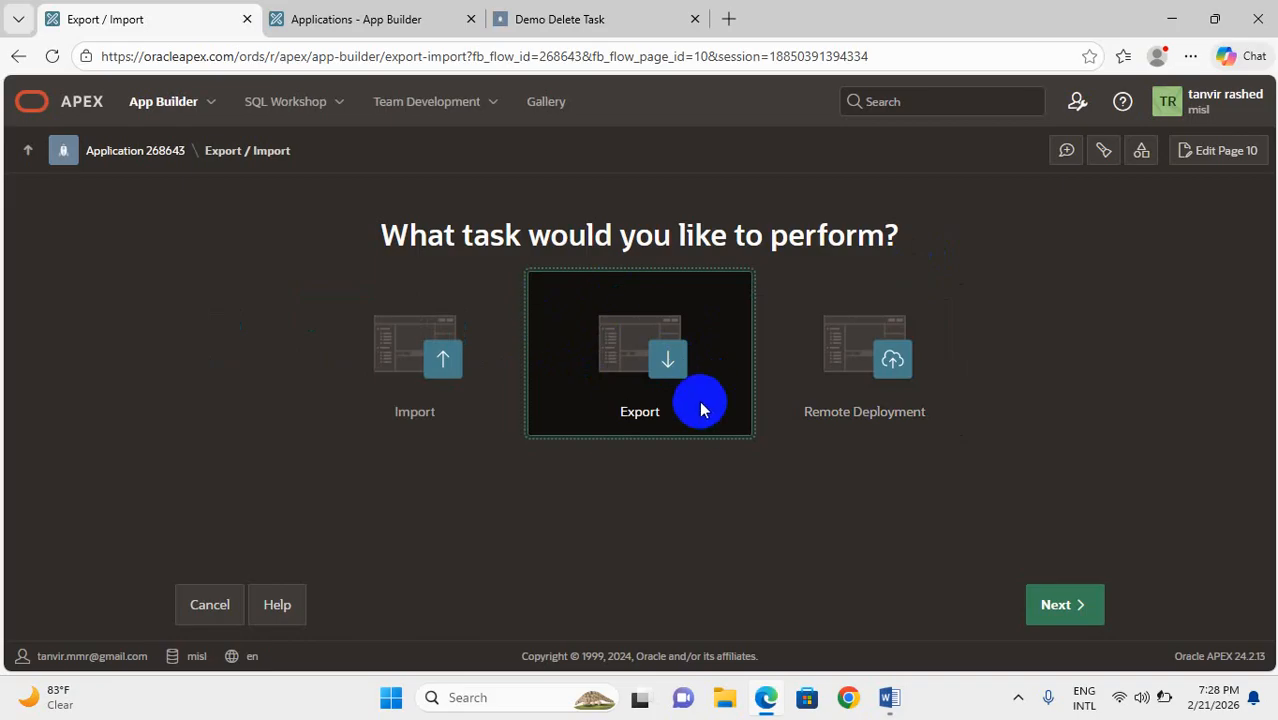
pyautogui.click(1058, 606)
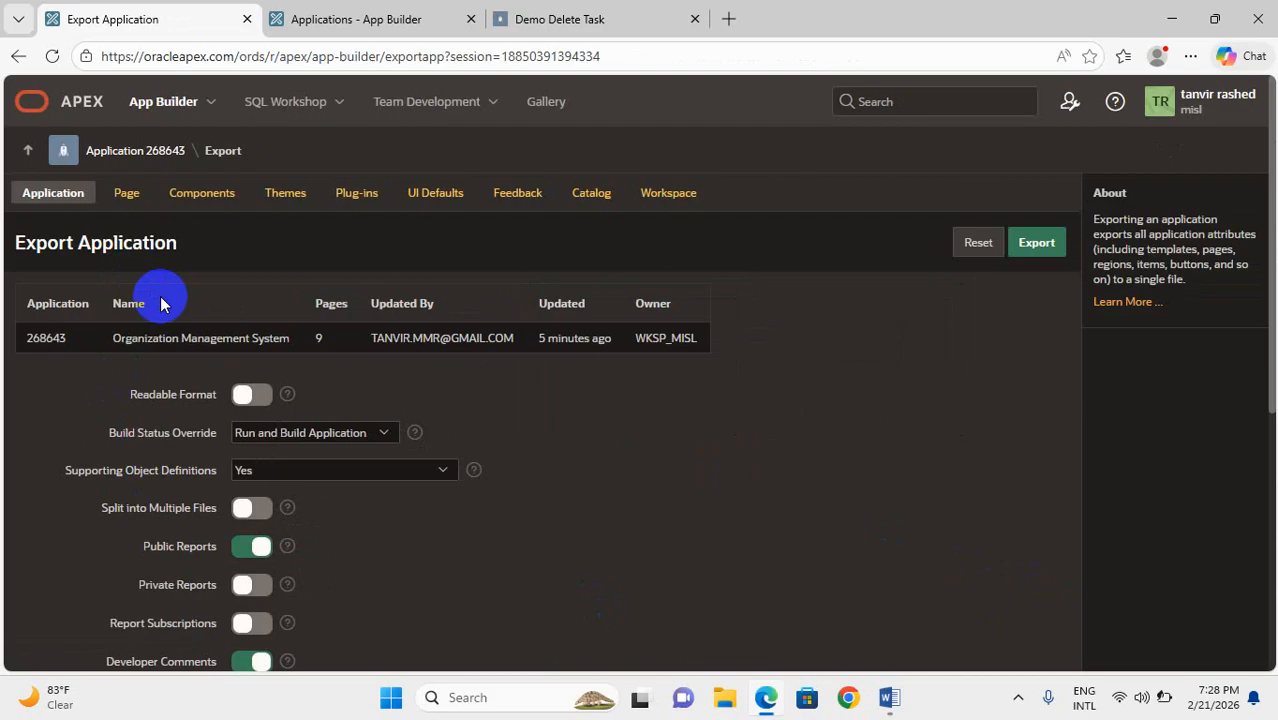
pyautogui.click(115, 196)
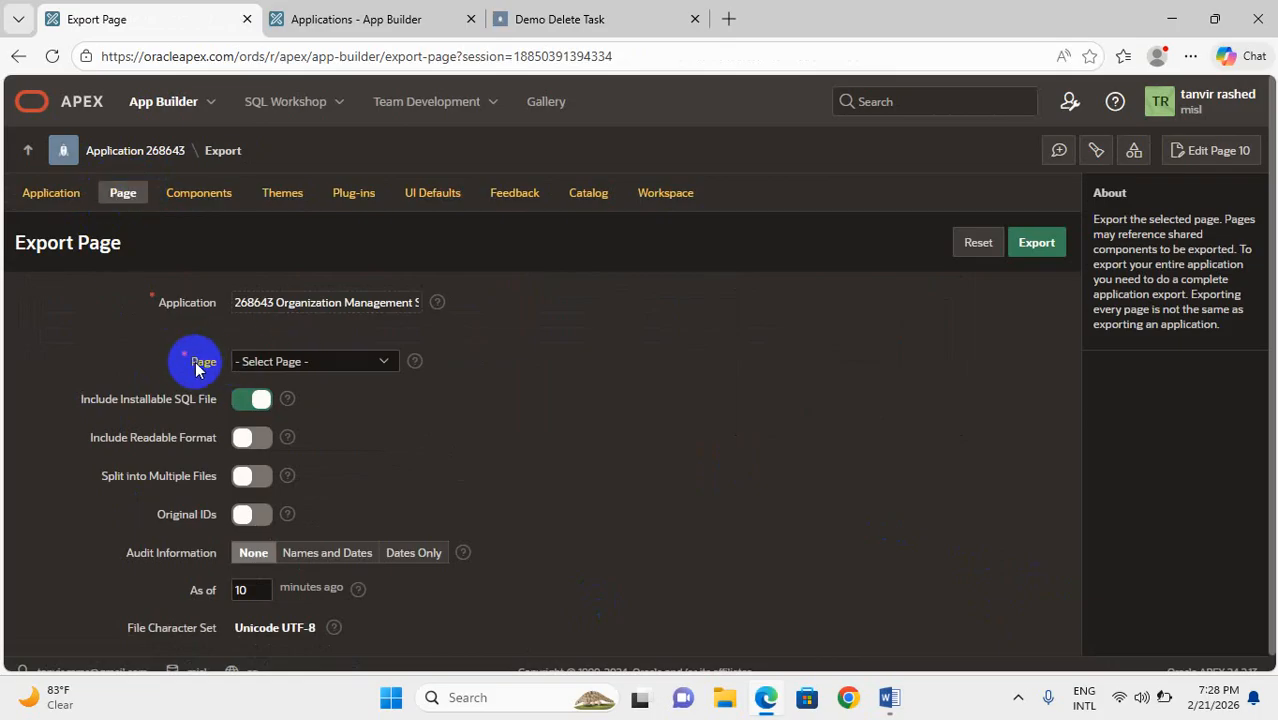
# Check the pages offered for export for the deleted page 10, reloading the export settings once
pyautogui.click(368, 372)
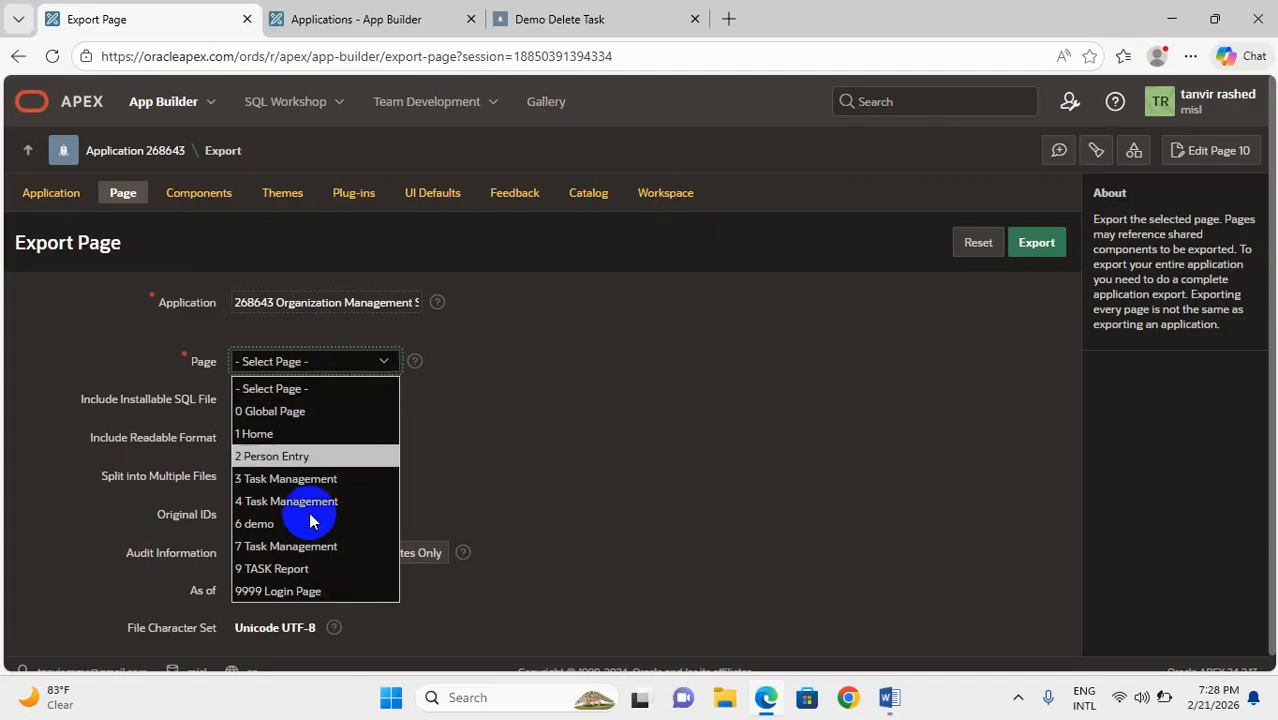
pyautogui.click(54, 57)
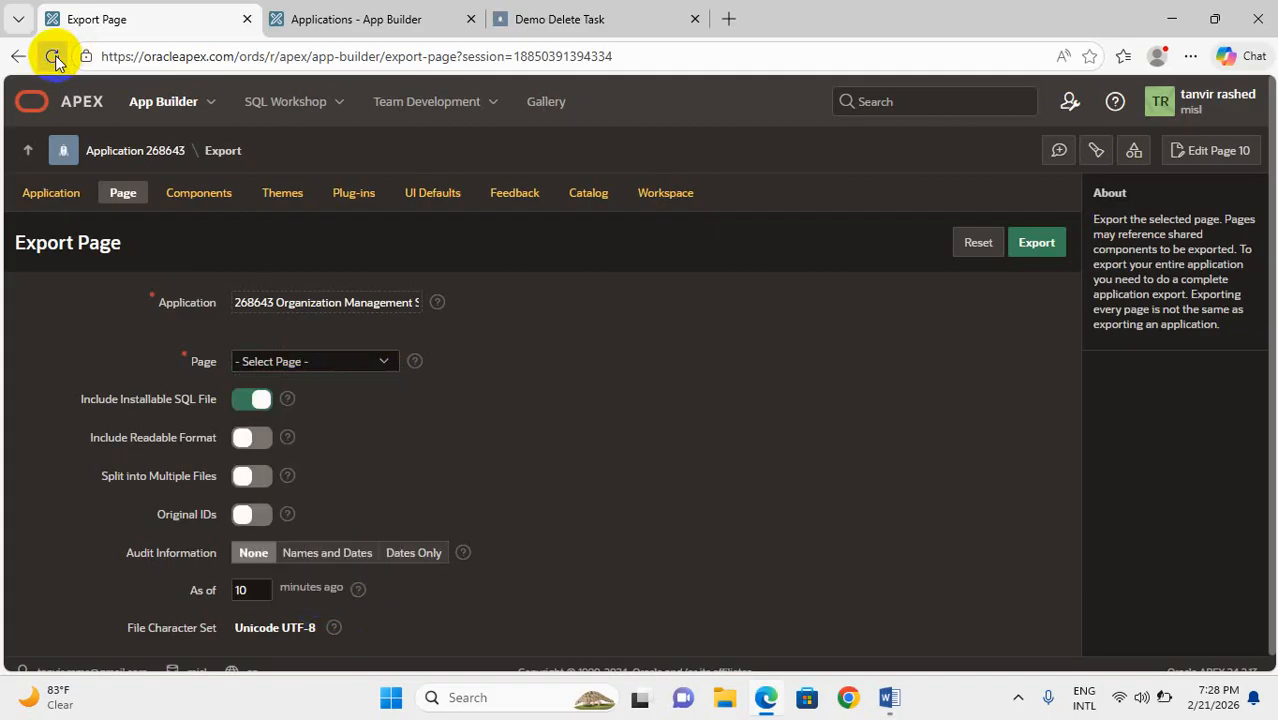
pyautogui.click(382, 360)
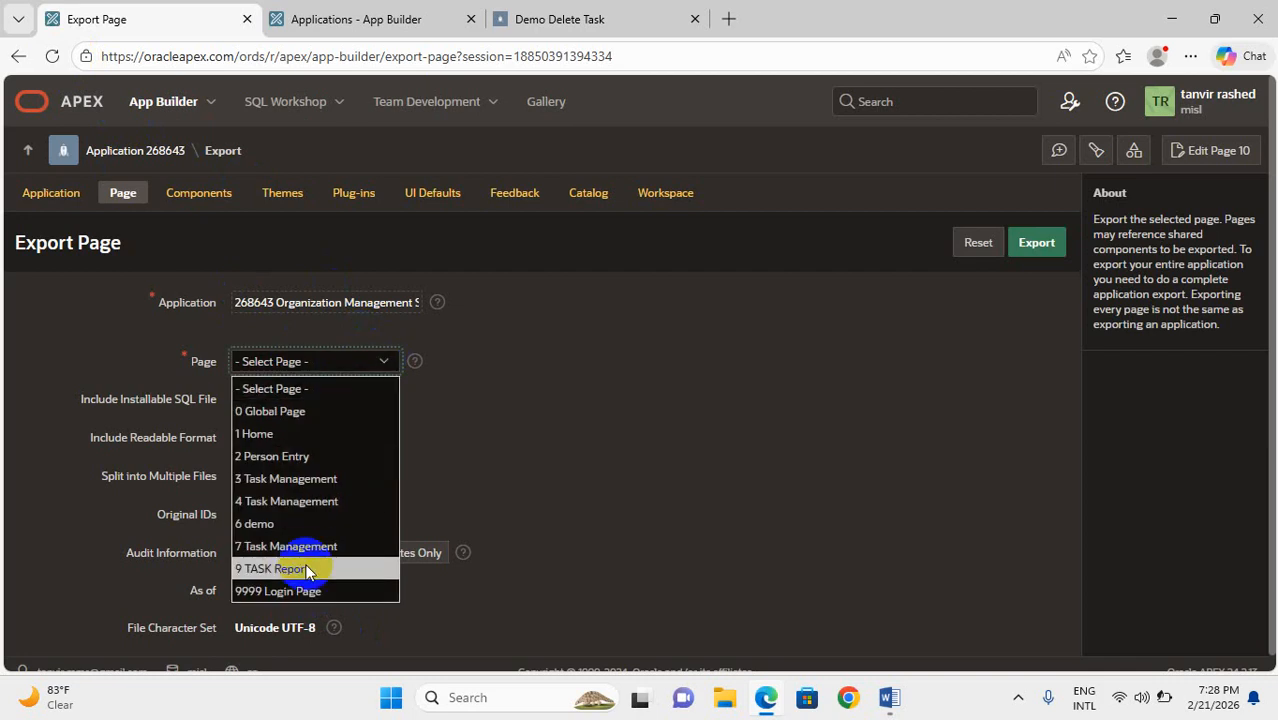
# Start creating a blank page in the Organization Management System application and set its page number to 10
pyautogui.click(318, 19)
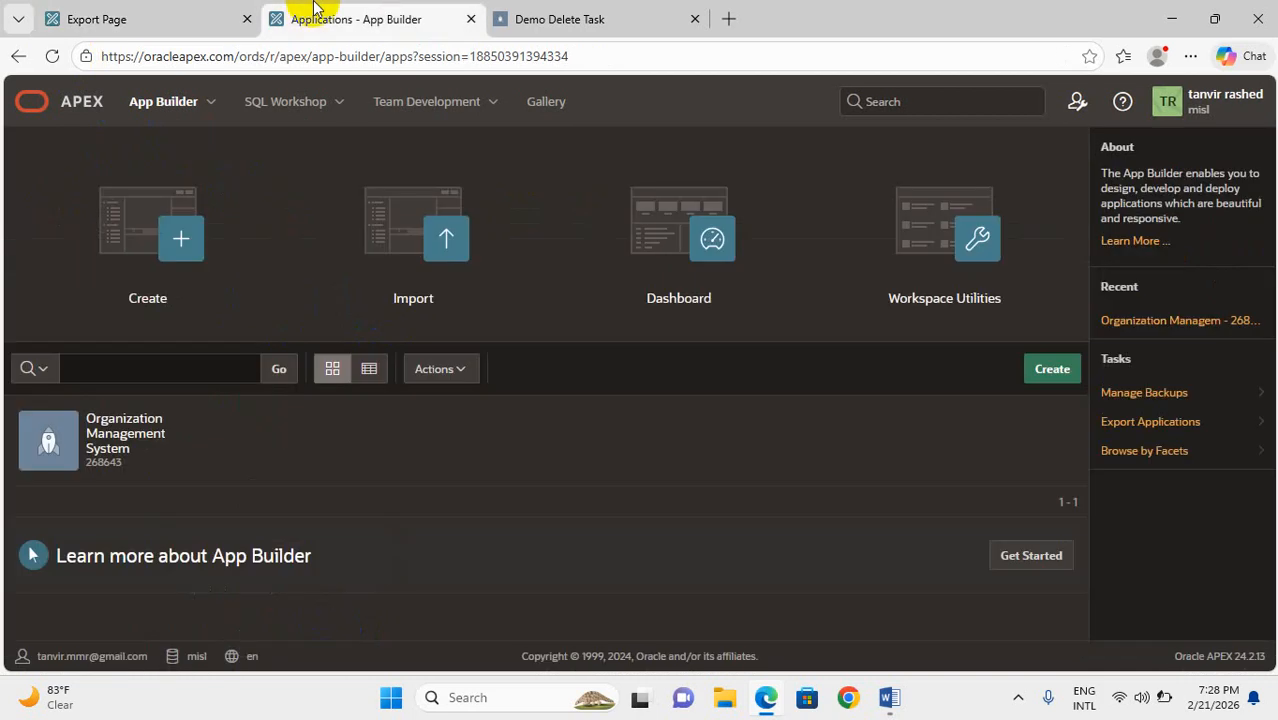
pyautogui.click(137, 431)
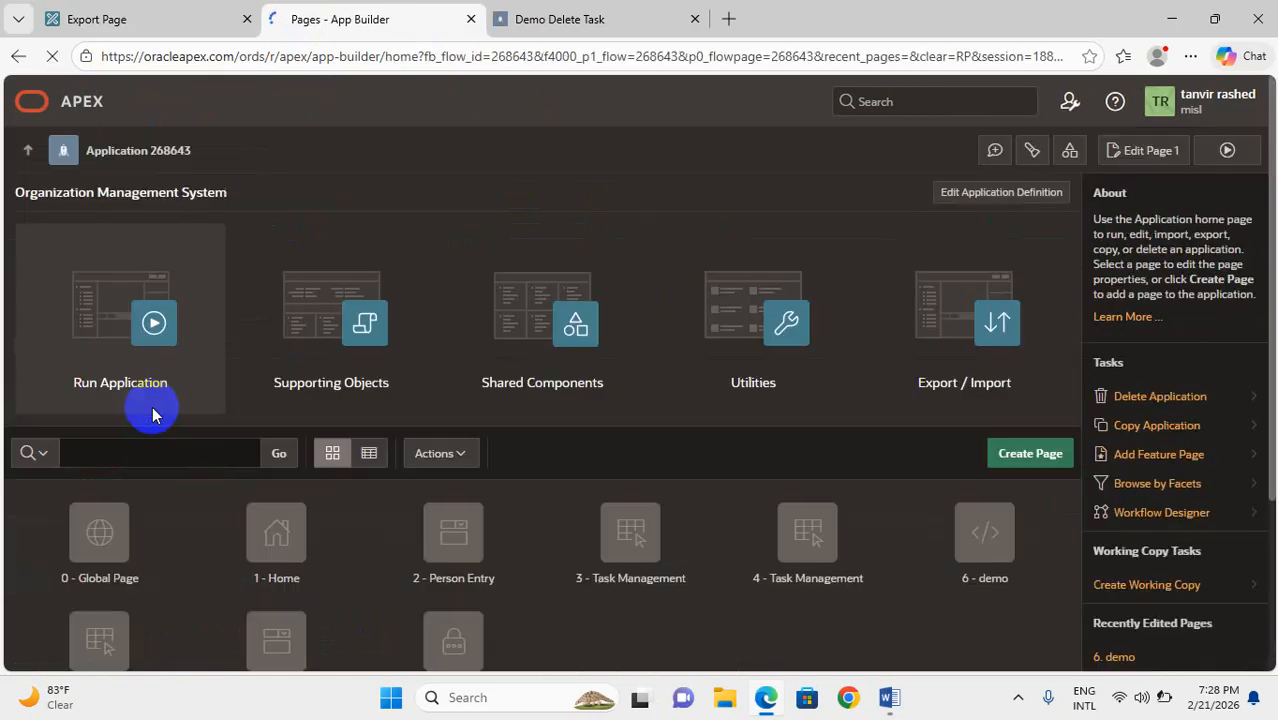
pyautogui.click(1032, 455)
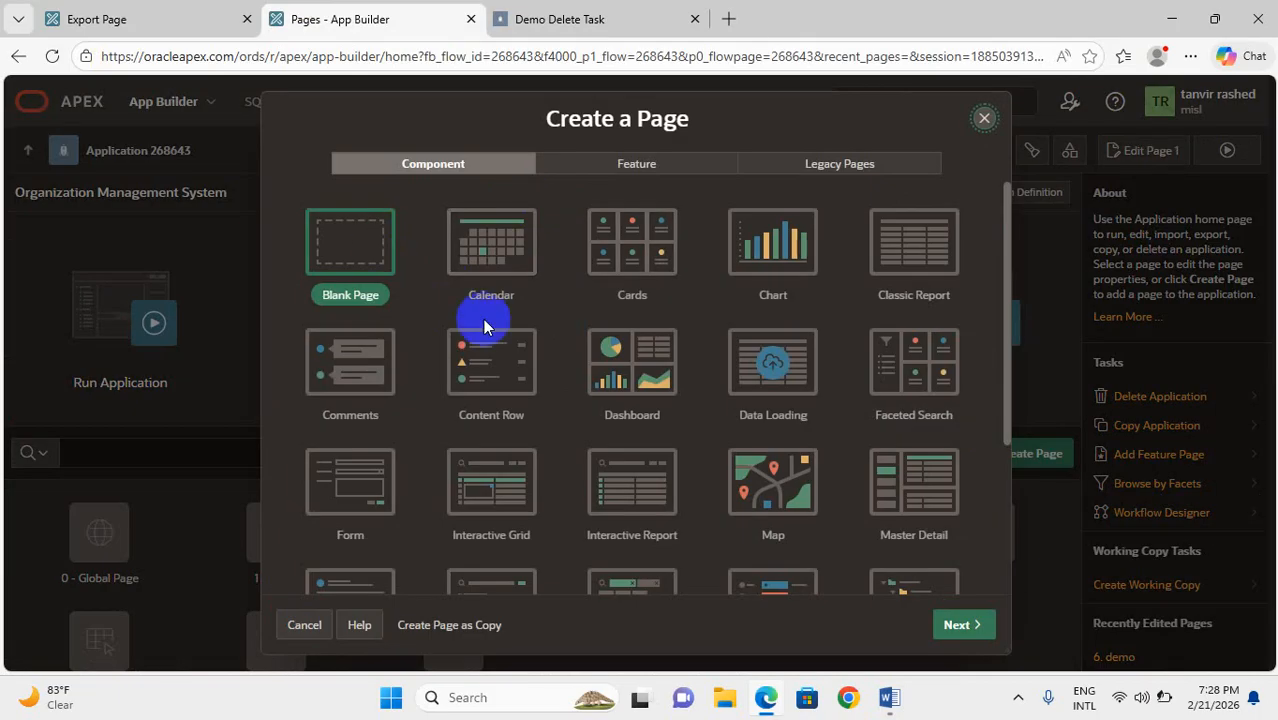
pyautogui.click(963, 622)
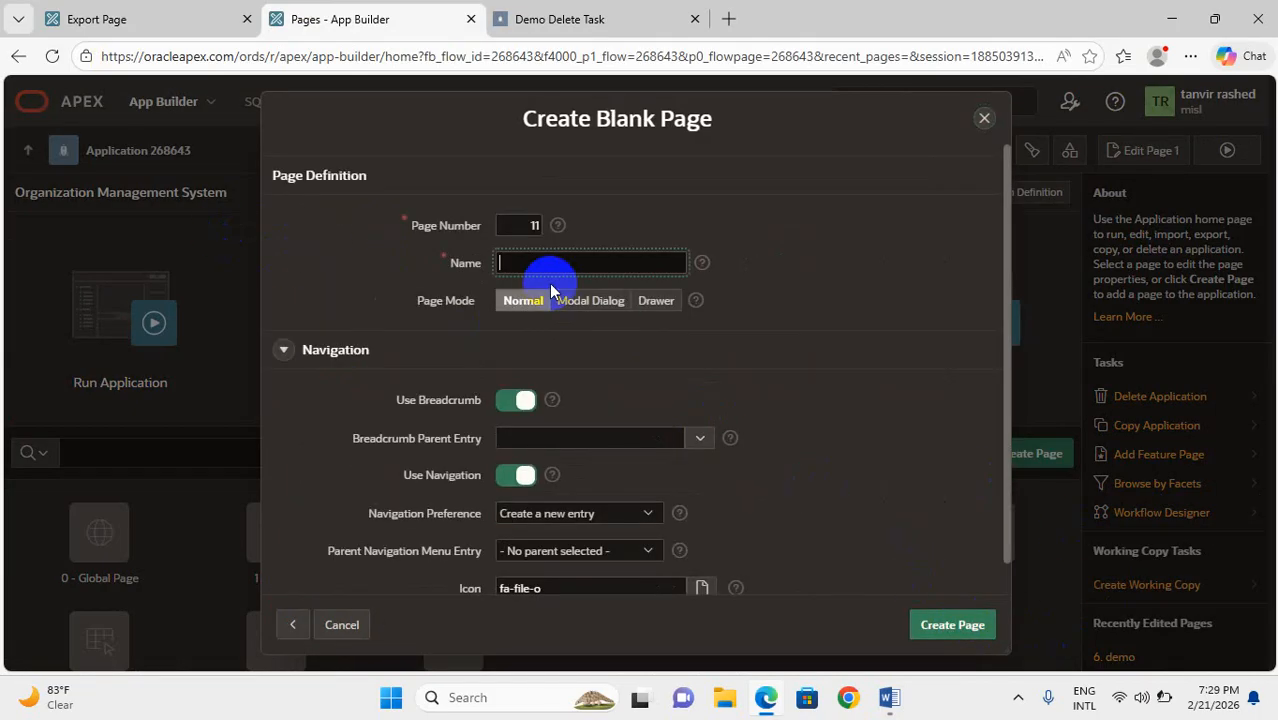
pyautogui.doubleClick(533, 224)
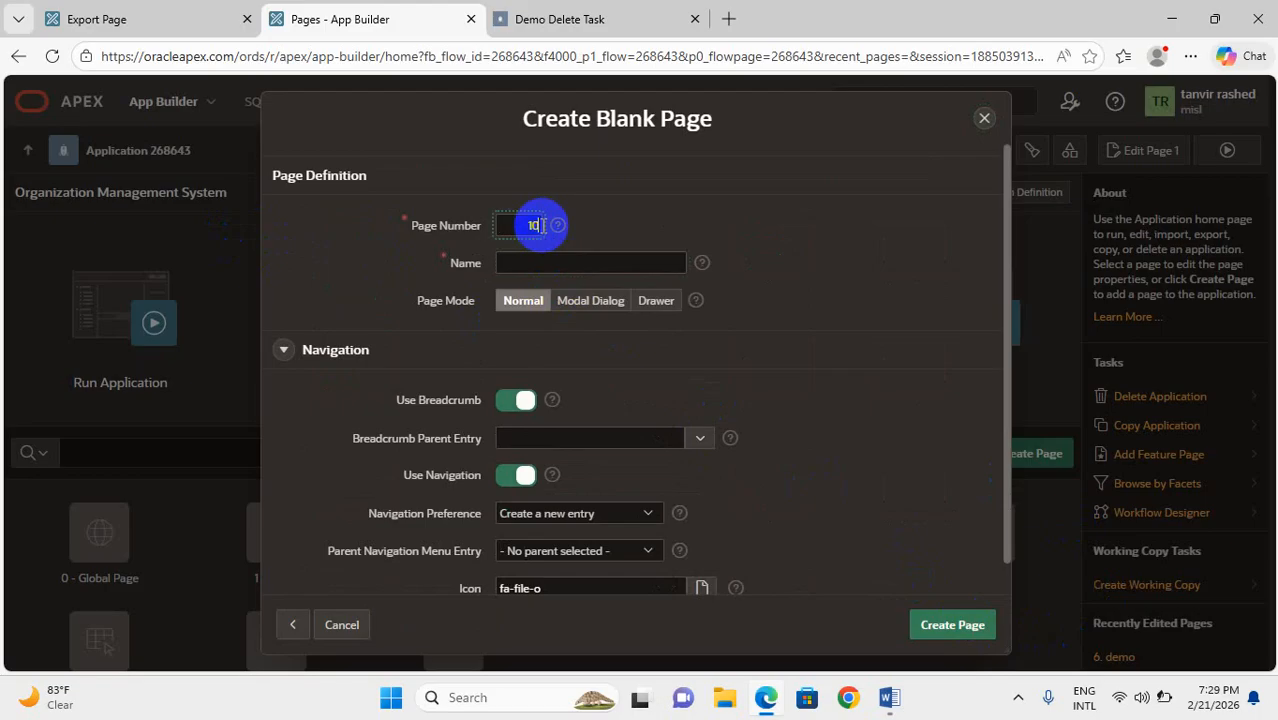
pyautogui.write('10')
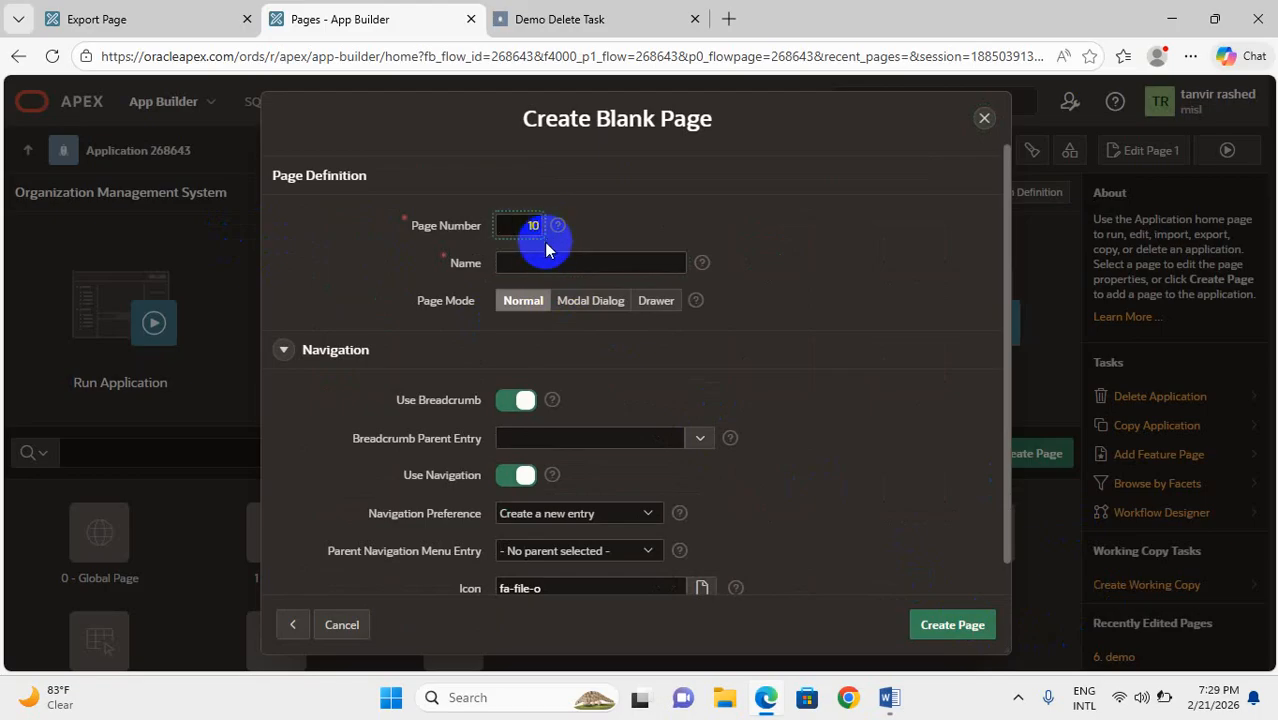
# Copy the title Demo Delete Task from the deleted page still open in the browser and reload that page
pyautogui.click(547, 261)
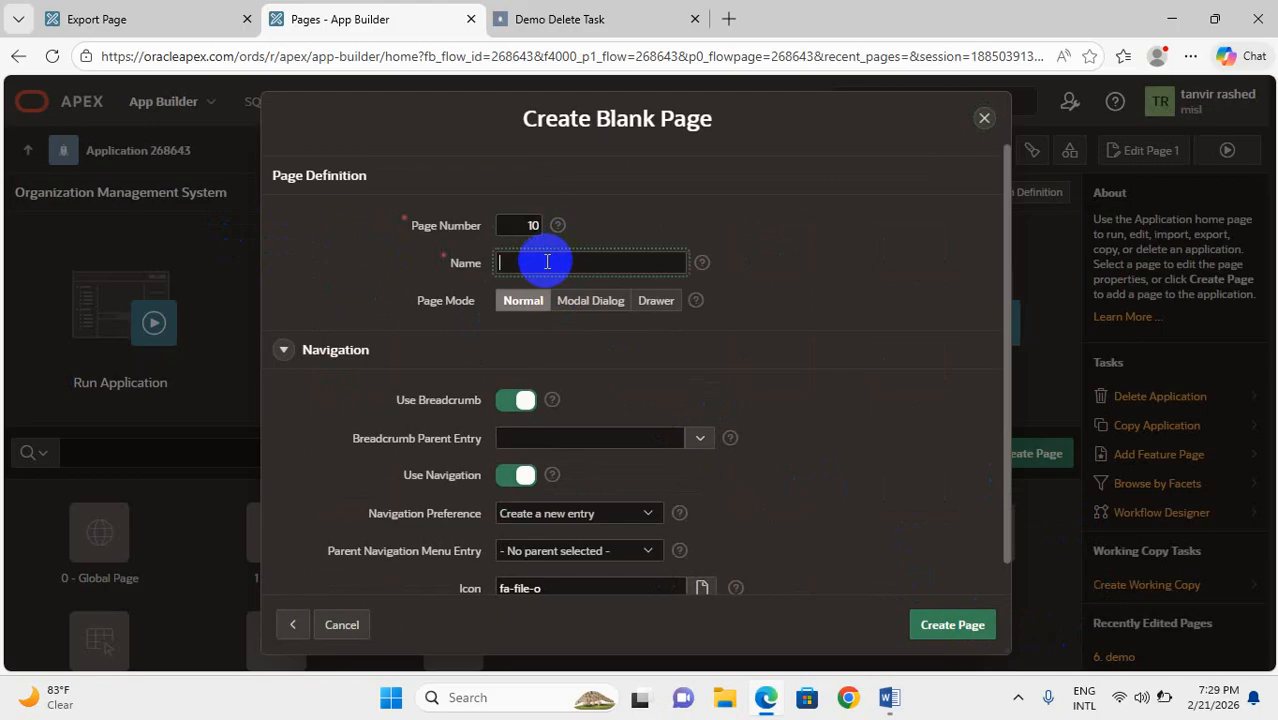
pyautogui.click(585, 18)
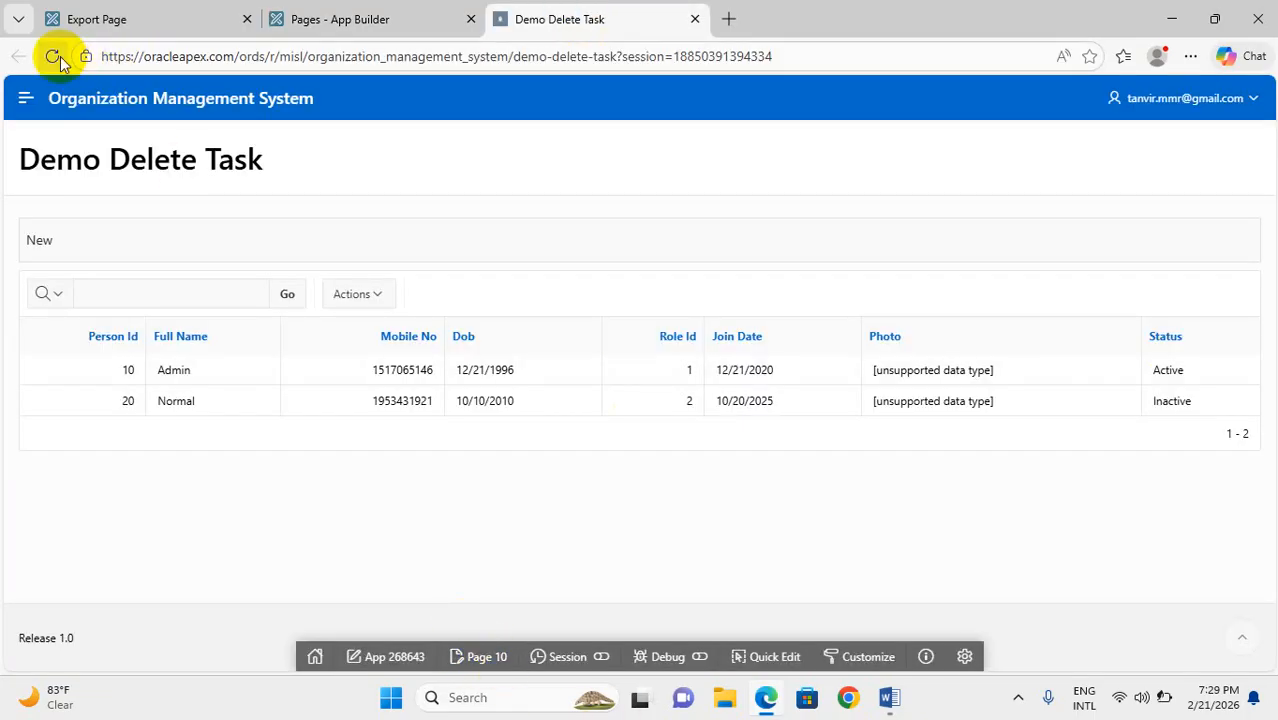
pyautogui.moveTo(19, 158); pyautogui.dragTo(266, 163)
pyautogui.hotkey('ctrl', 'c')
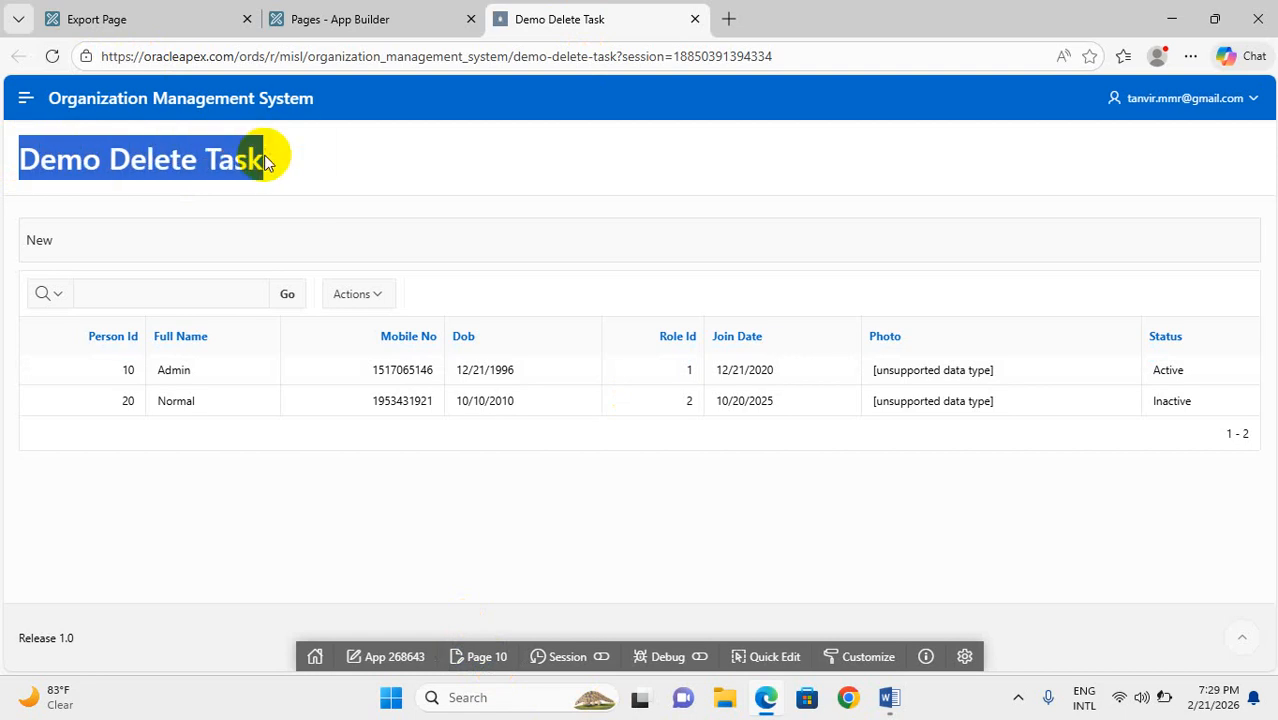
pyautogui.click(52, 56)
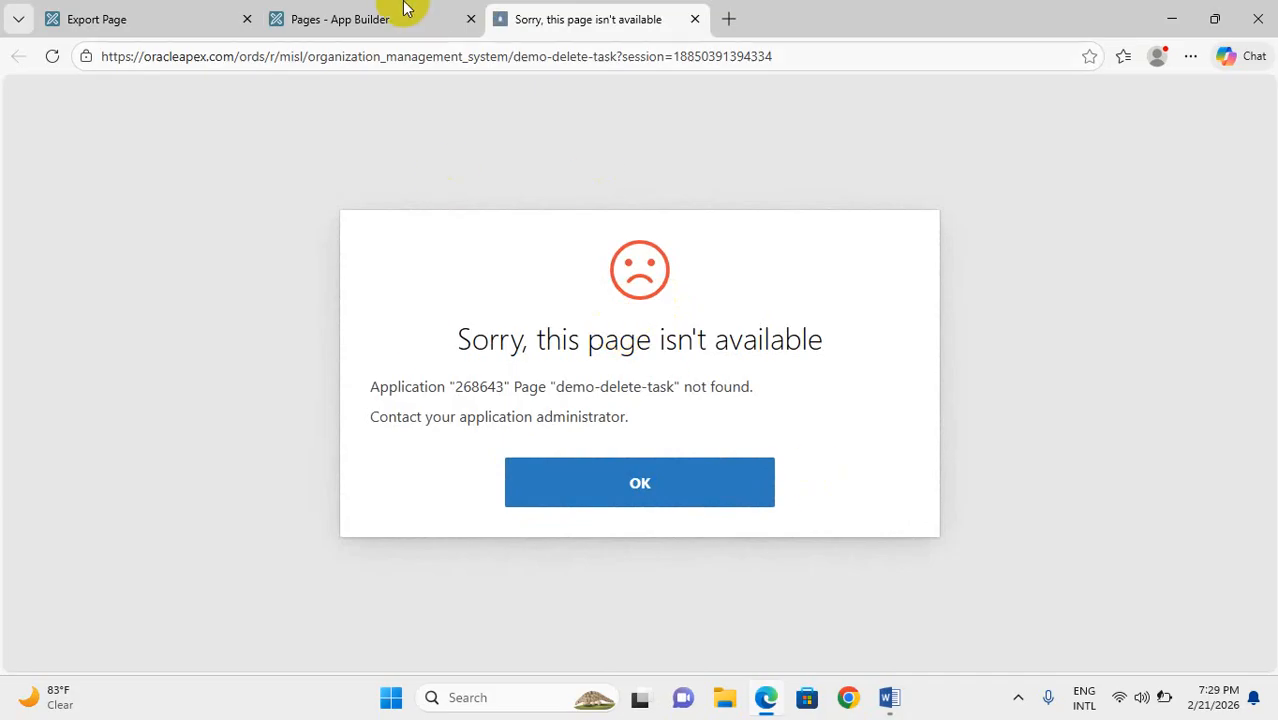
# Name the blank page Demo Delete Task, create it and run it
pyautogui.click(405, 8)
pyautogui.click(542, 261)
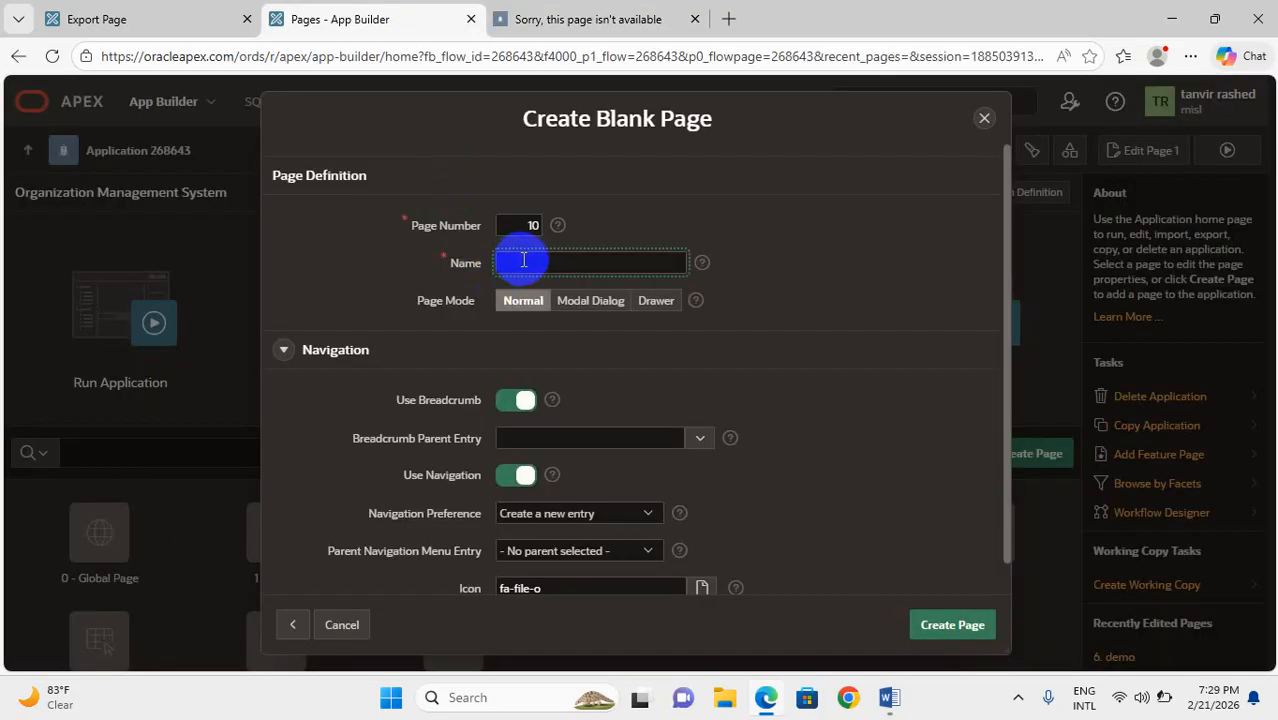
pyautogui.hotkey('ctrl', 'v')
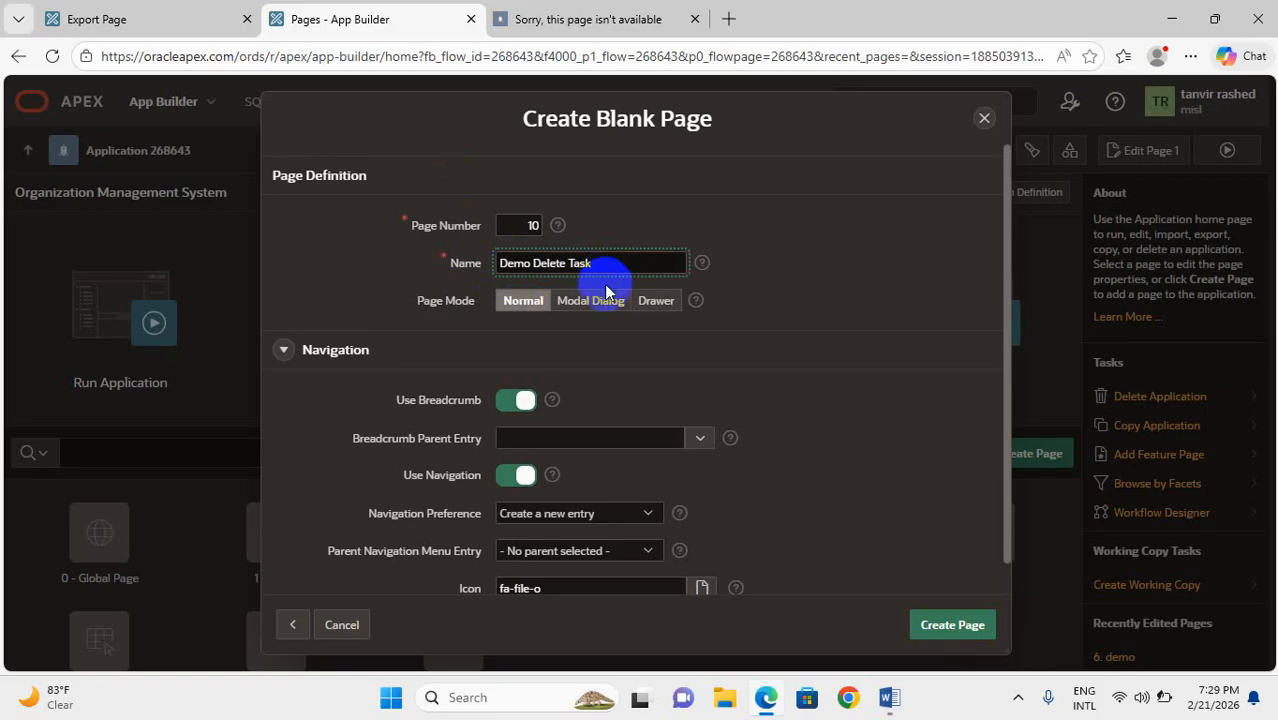
pyautogui.click(943, 630)
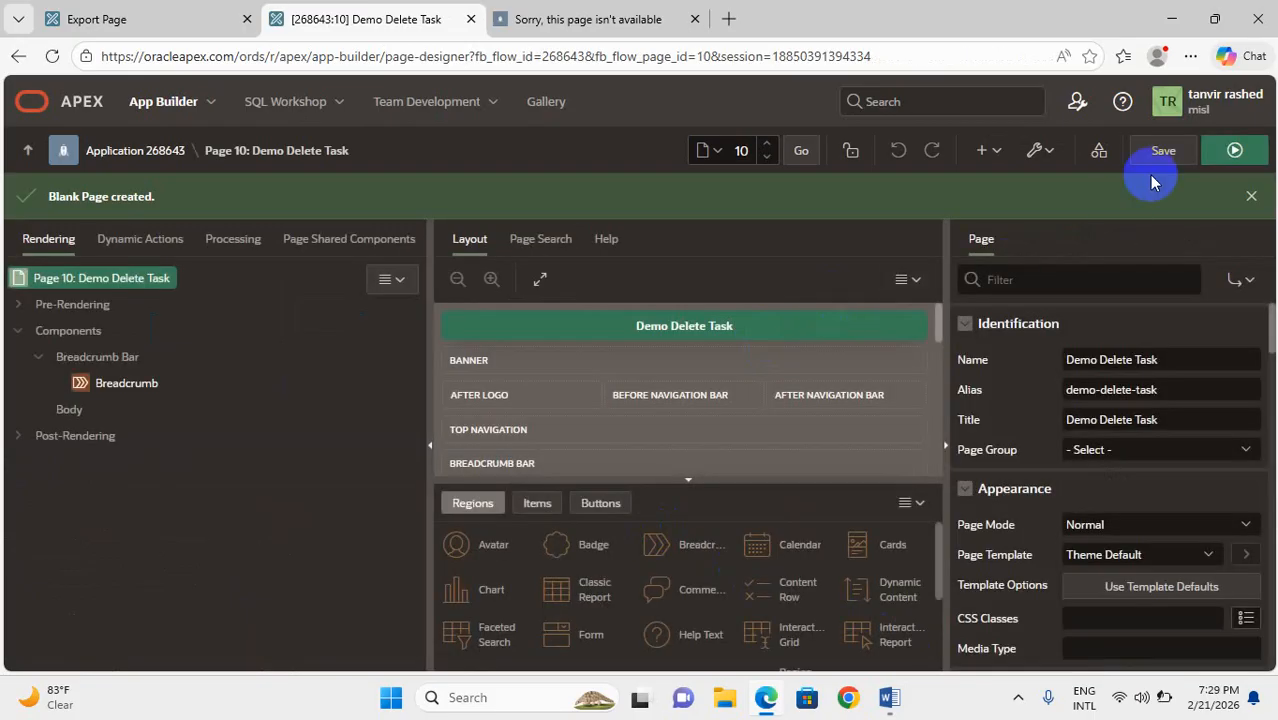
pyautogui.click(1240, 151)
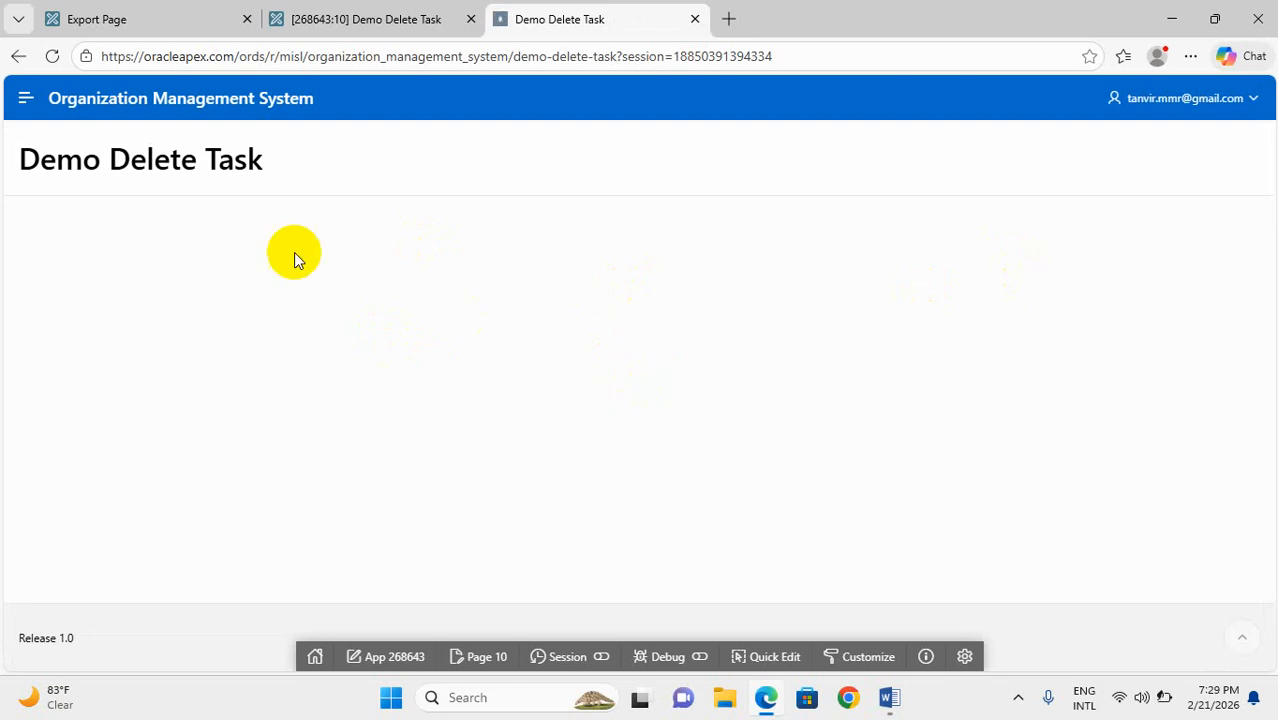
# Reload the page export settings and choose 10 Demo Delete Task as the page to export
pyautogui.click(209, 8)
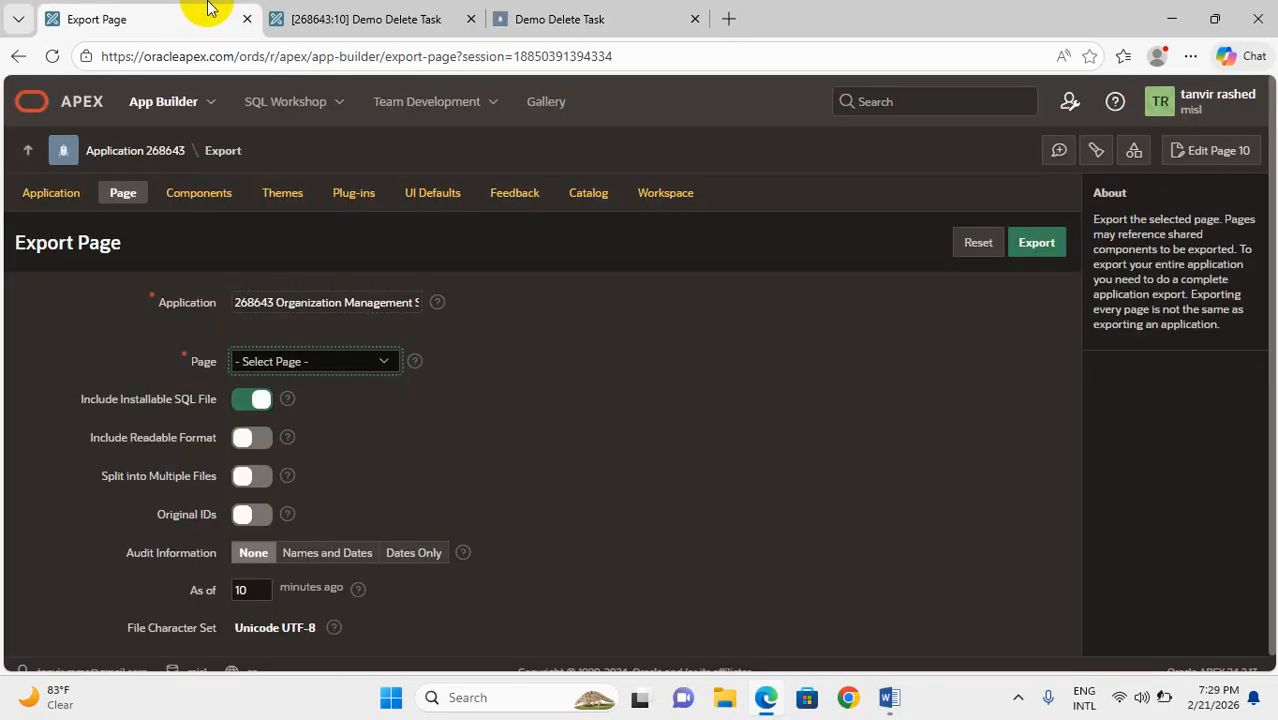
pyautogui.click(54, 56)
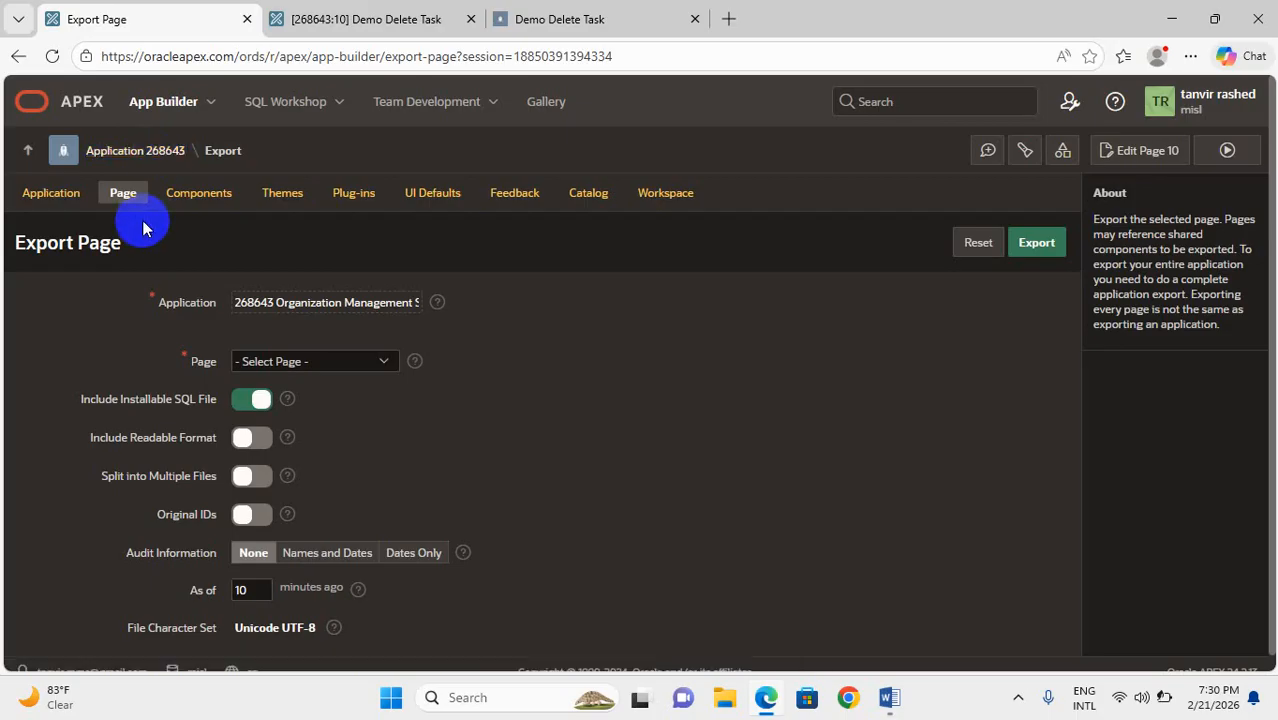
pyautogui.click(345, 361)
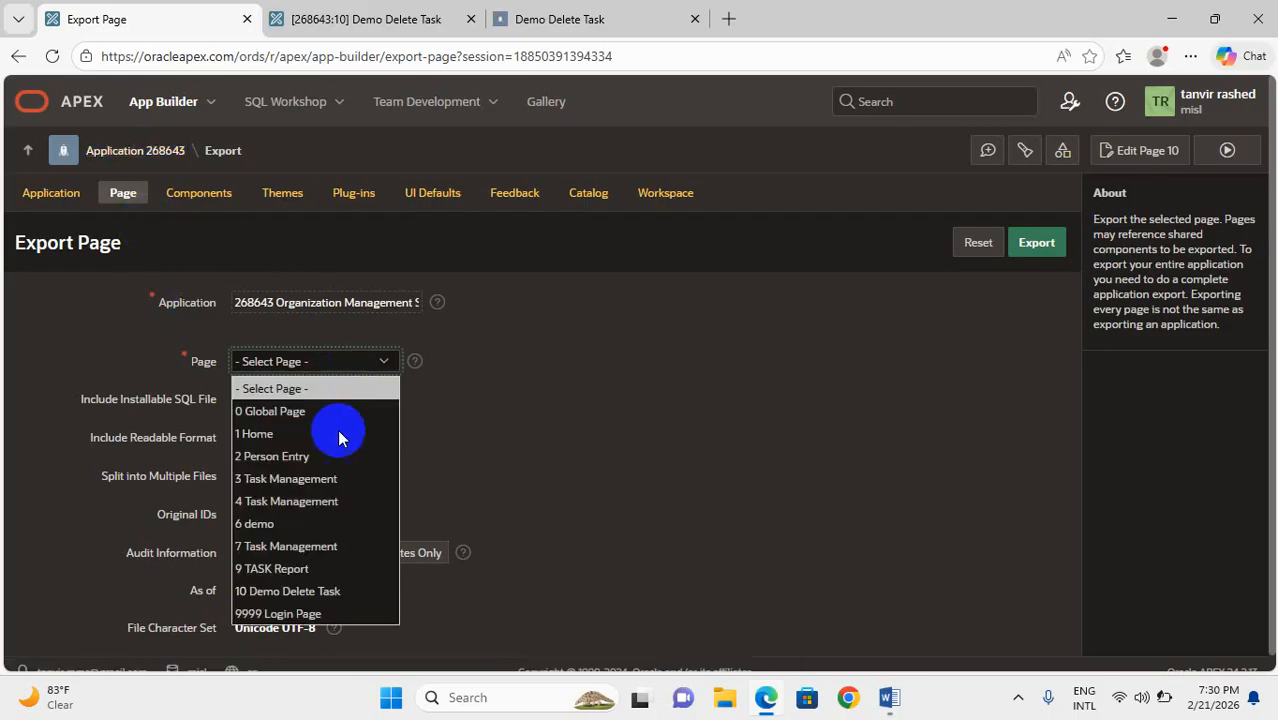
pyautogui.click(295, 592)
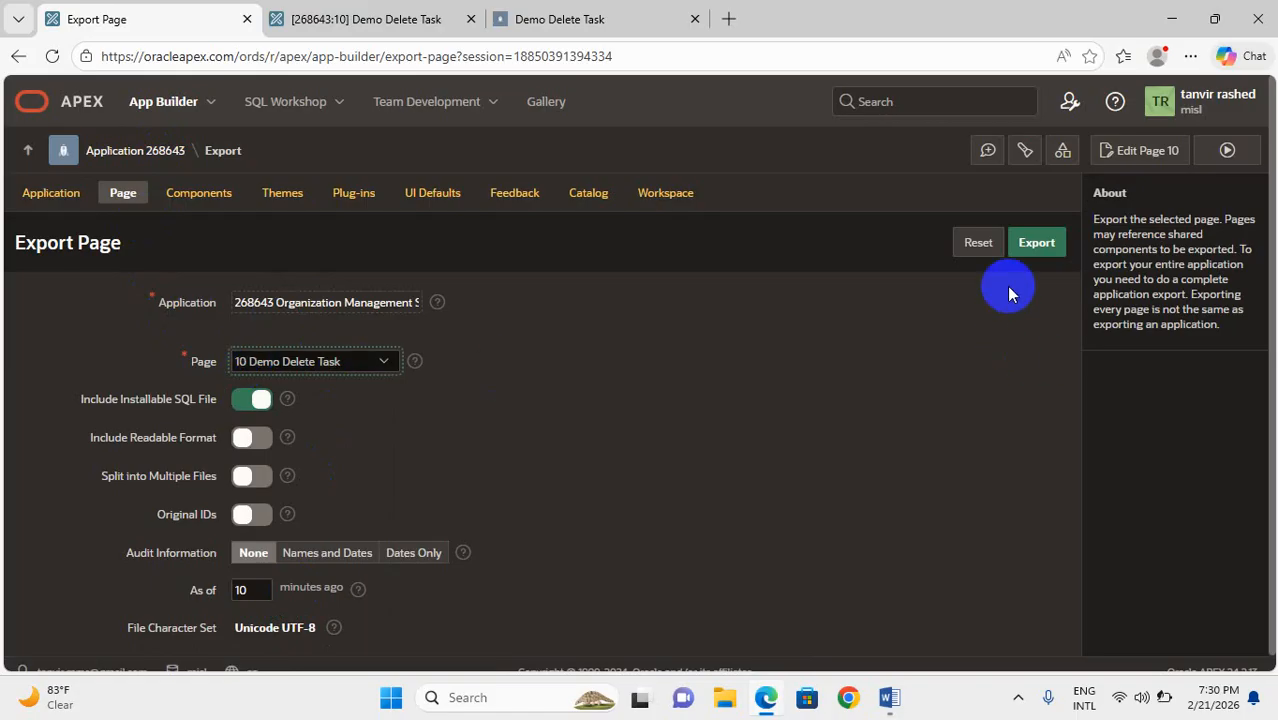
# Set the export to the state as of 10 minutes ago and export the page
pyautogui.click(244, 591)
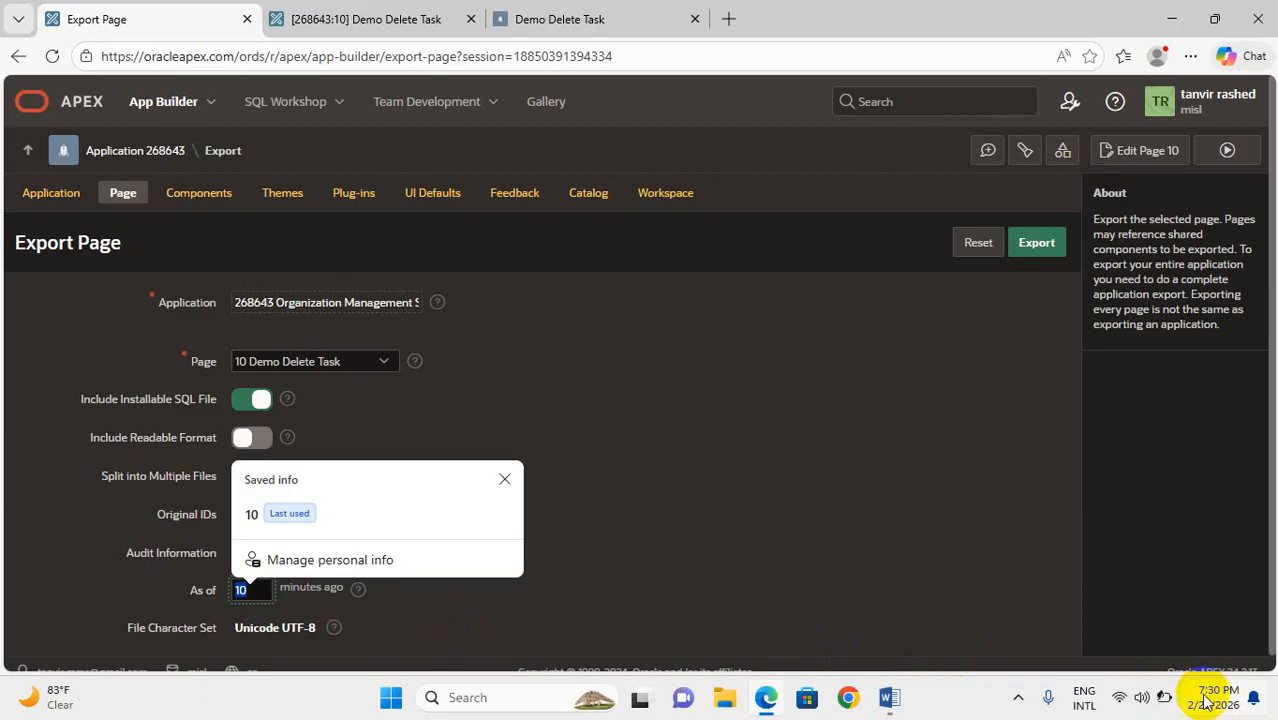
pyautogui.moveTo(1212, 704)
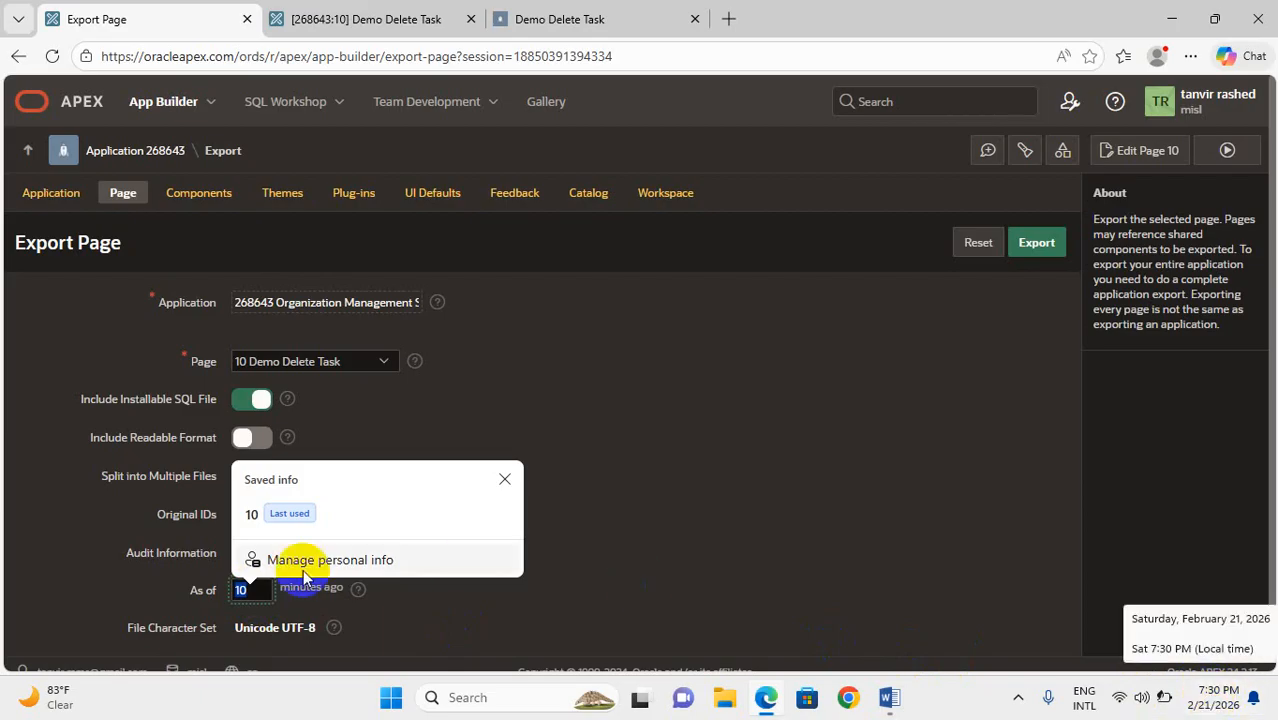
pyautogui.press('BackSpace')
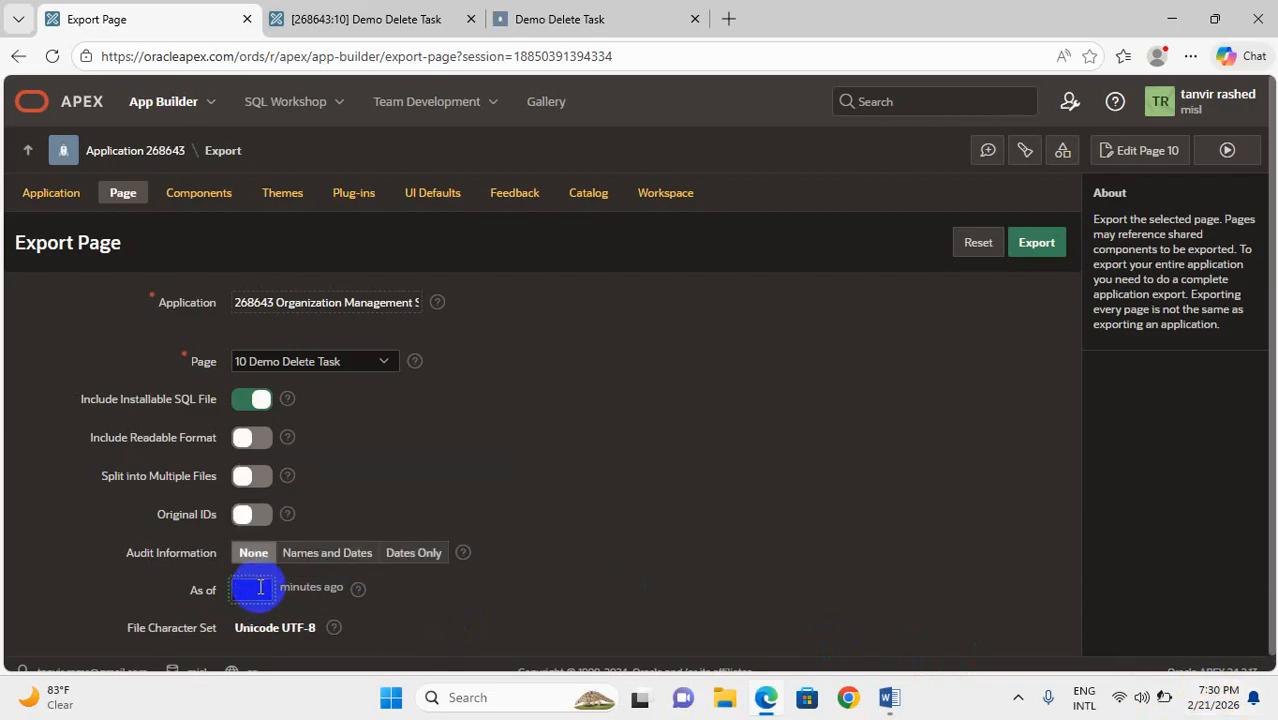
pyautogui.write('8')
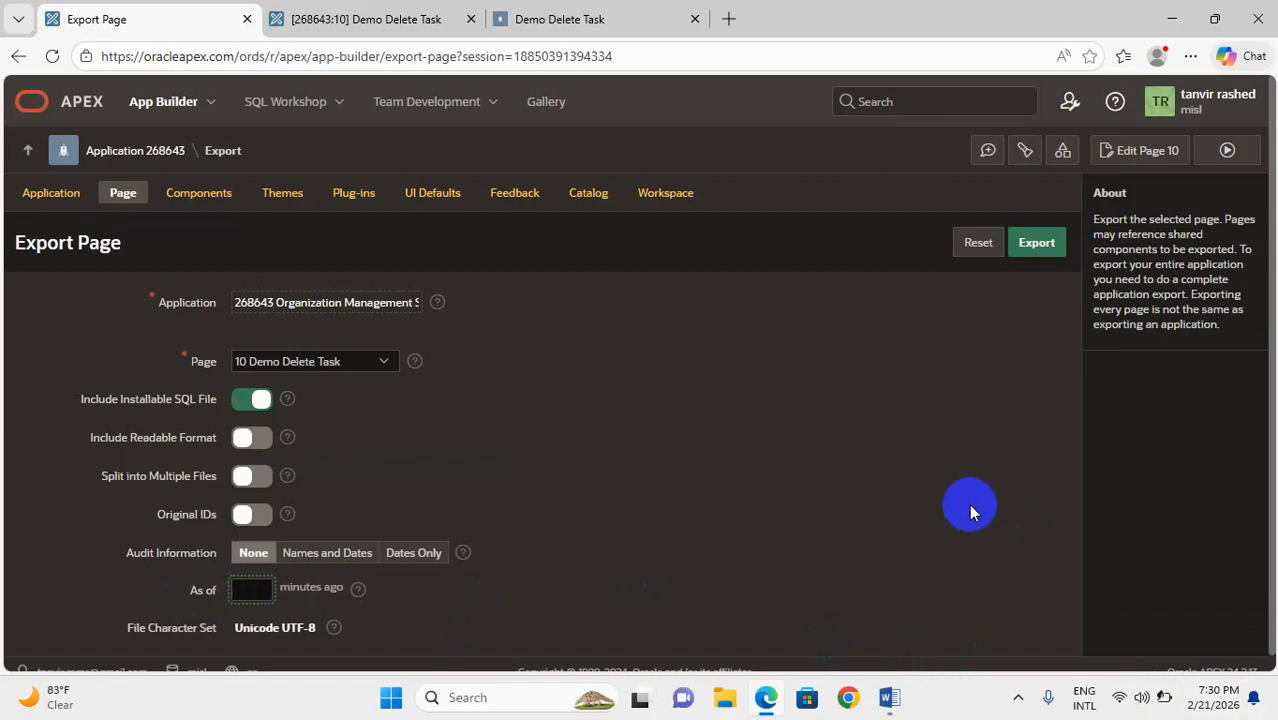
pyautogui.write('10')
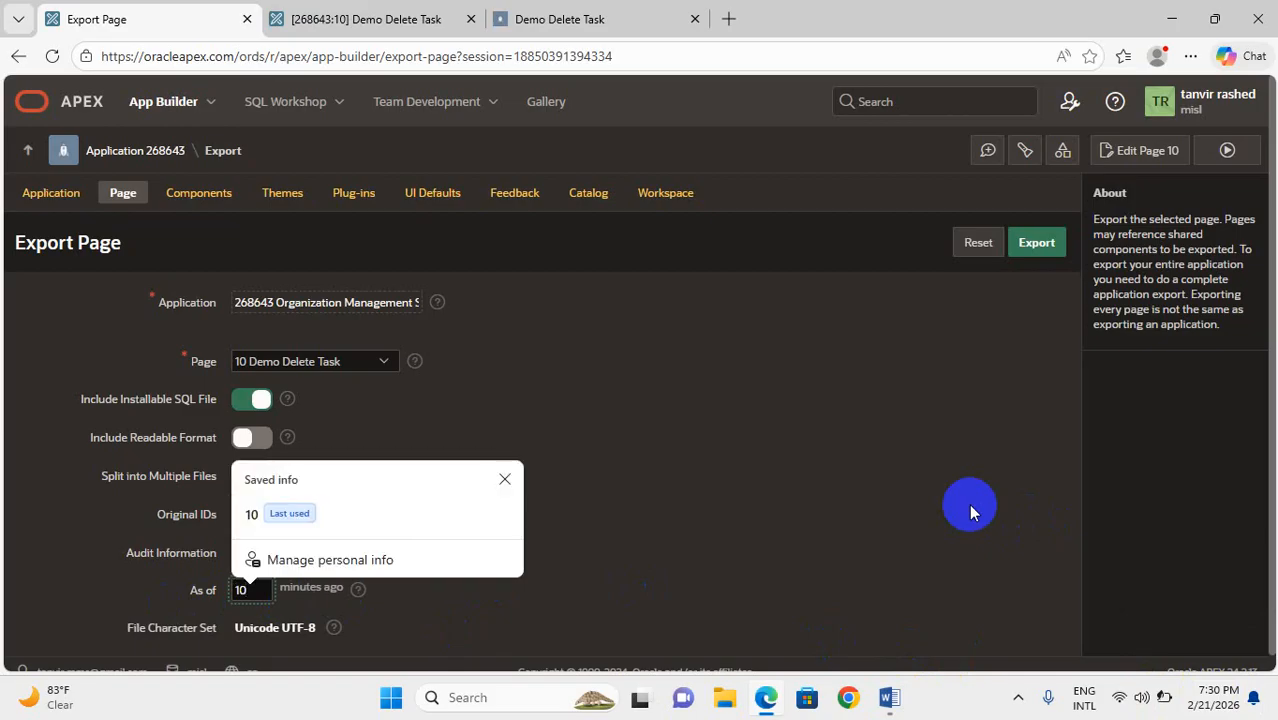
pyautogui.click(969, 512)
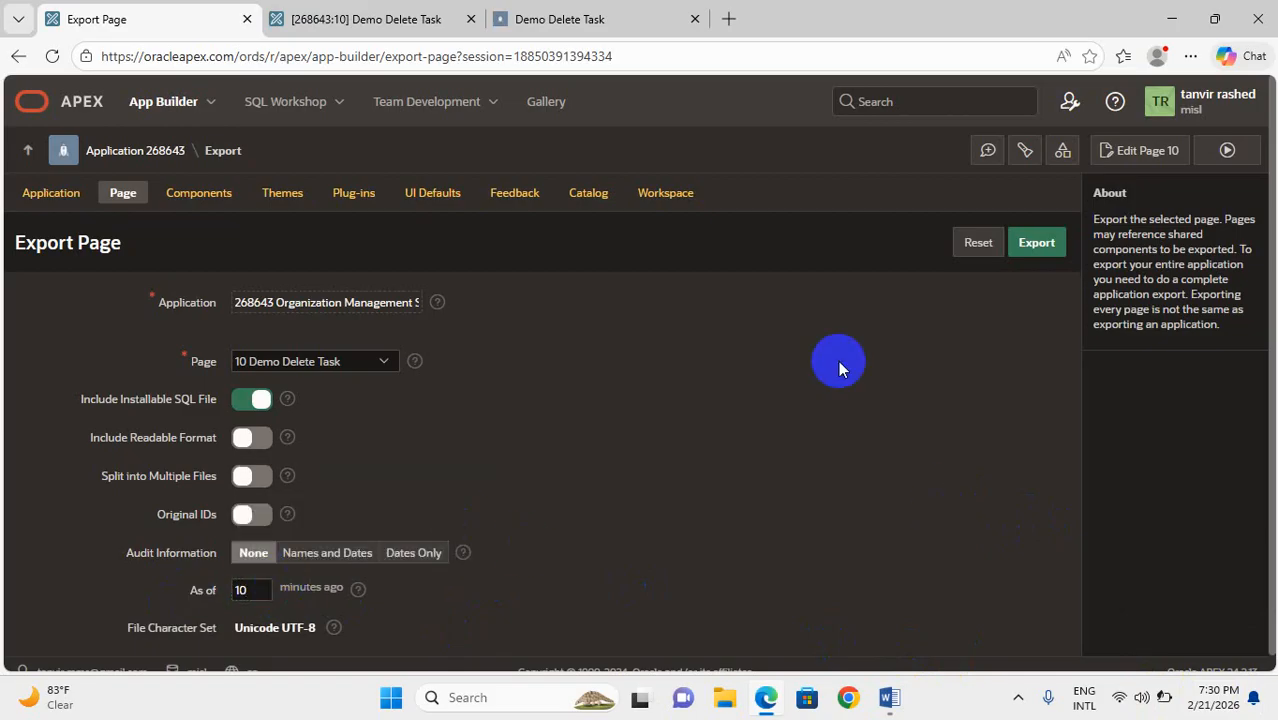
pyautogui.click(1036, 250)
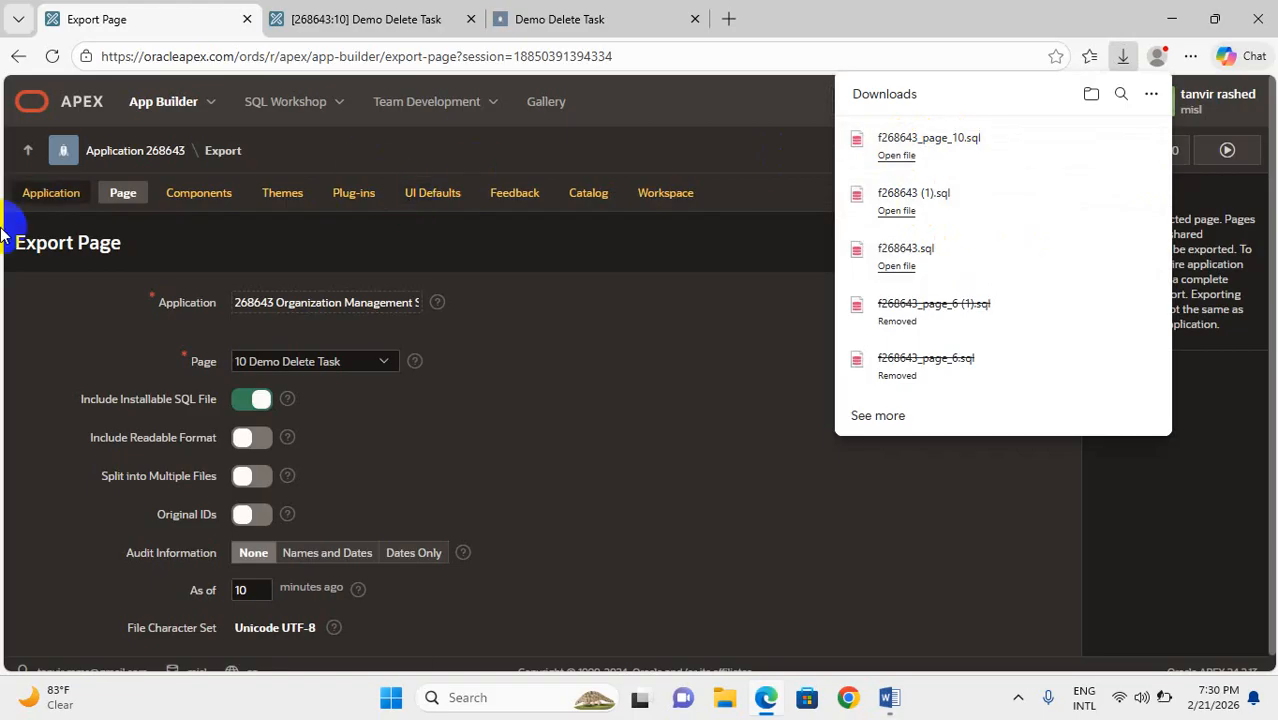
# Start an import from the Organization Management System application's home page and upload f268643_page_10.sql from Downloads as the page export file
pyautogui.click(140, 155)
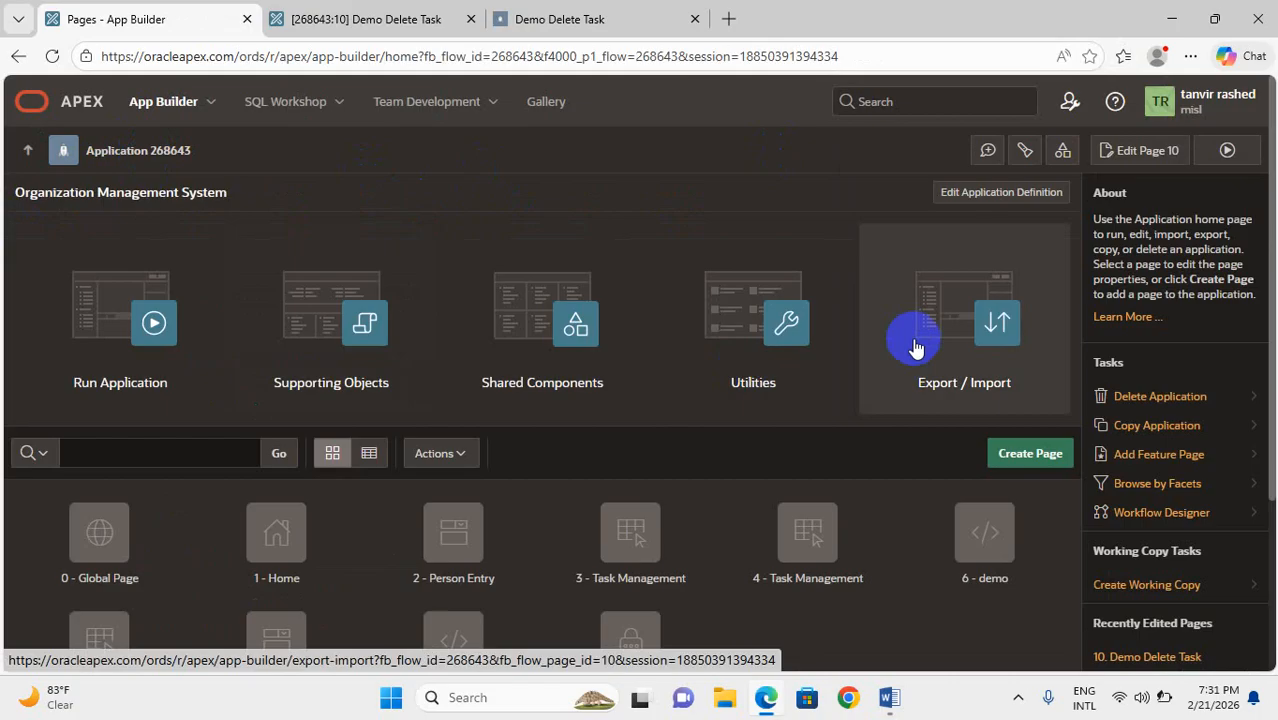
pyautogui.click(913, 345)
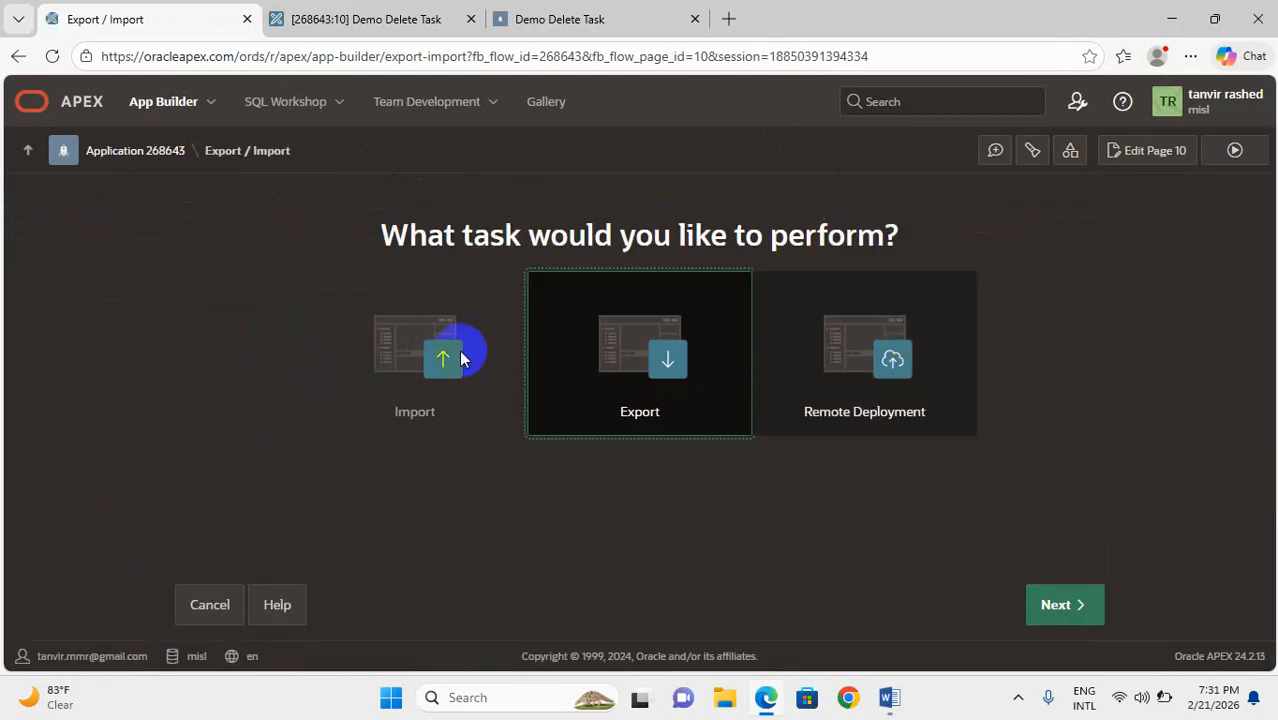
pyautogui.click(385, 352)
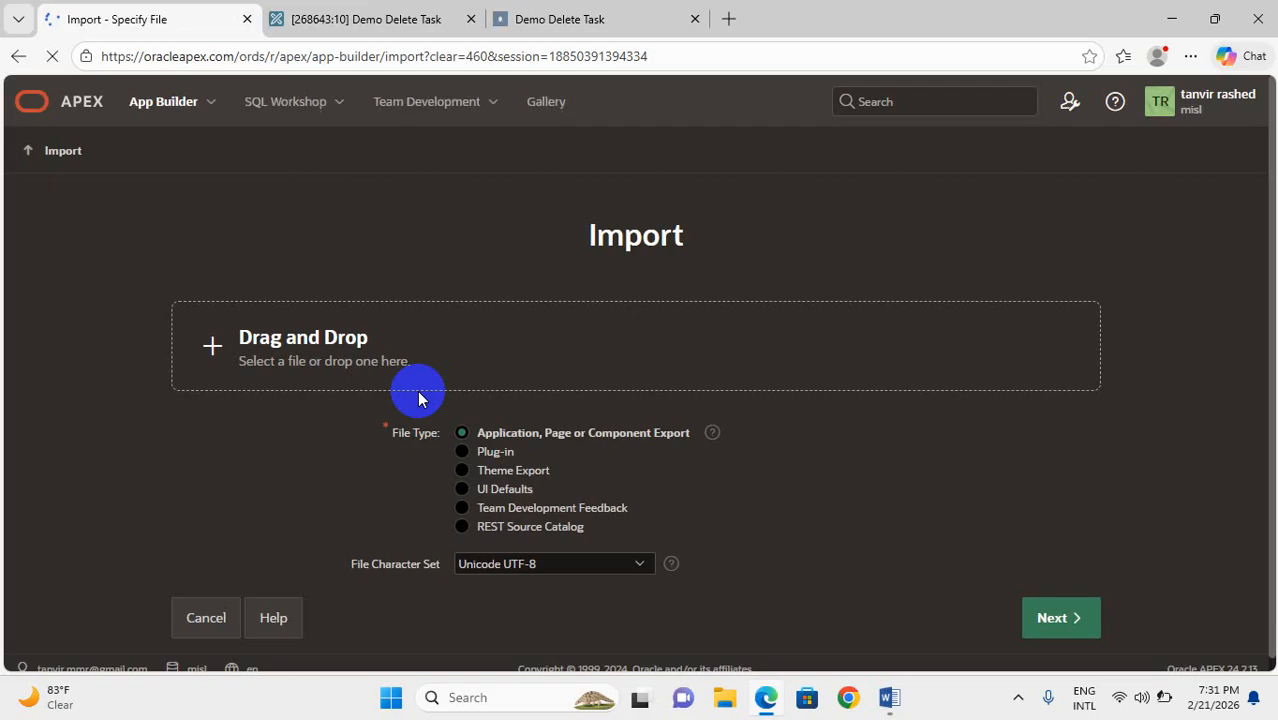
pyautogui.click(325, 383)
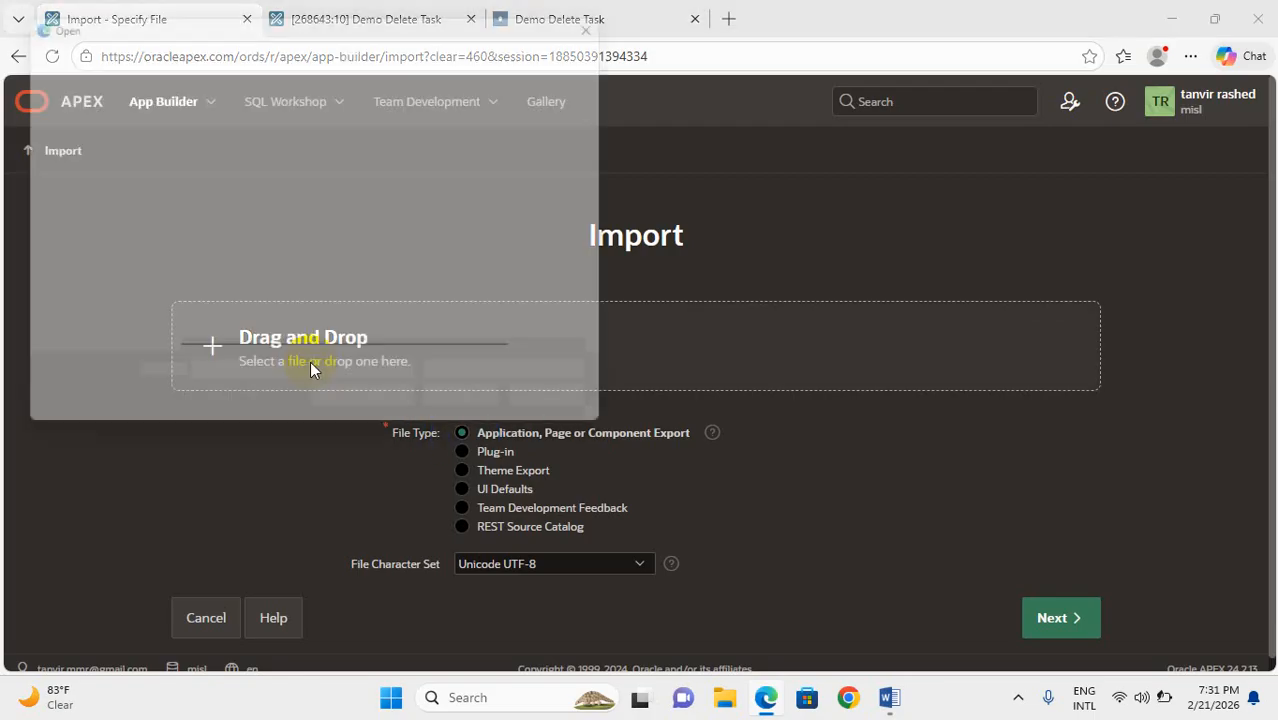
pyautogui.click(213, 178)
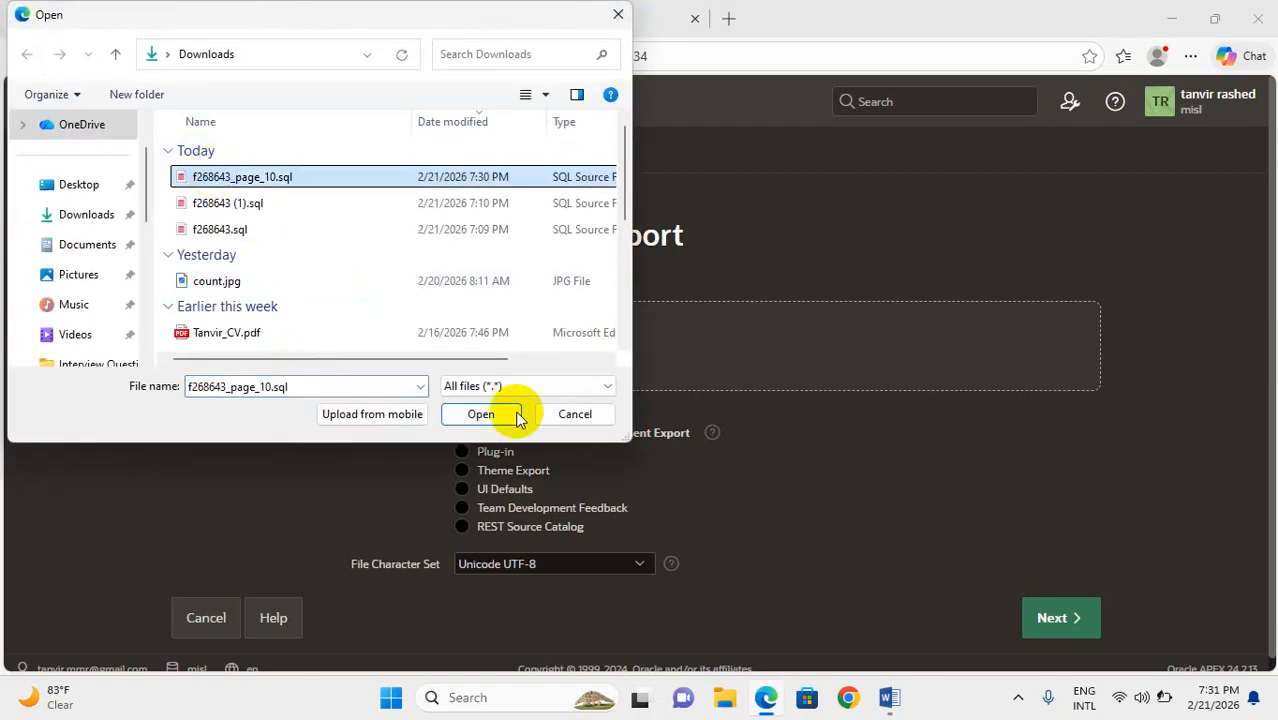
pyautogui.click(478, 414)
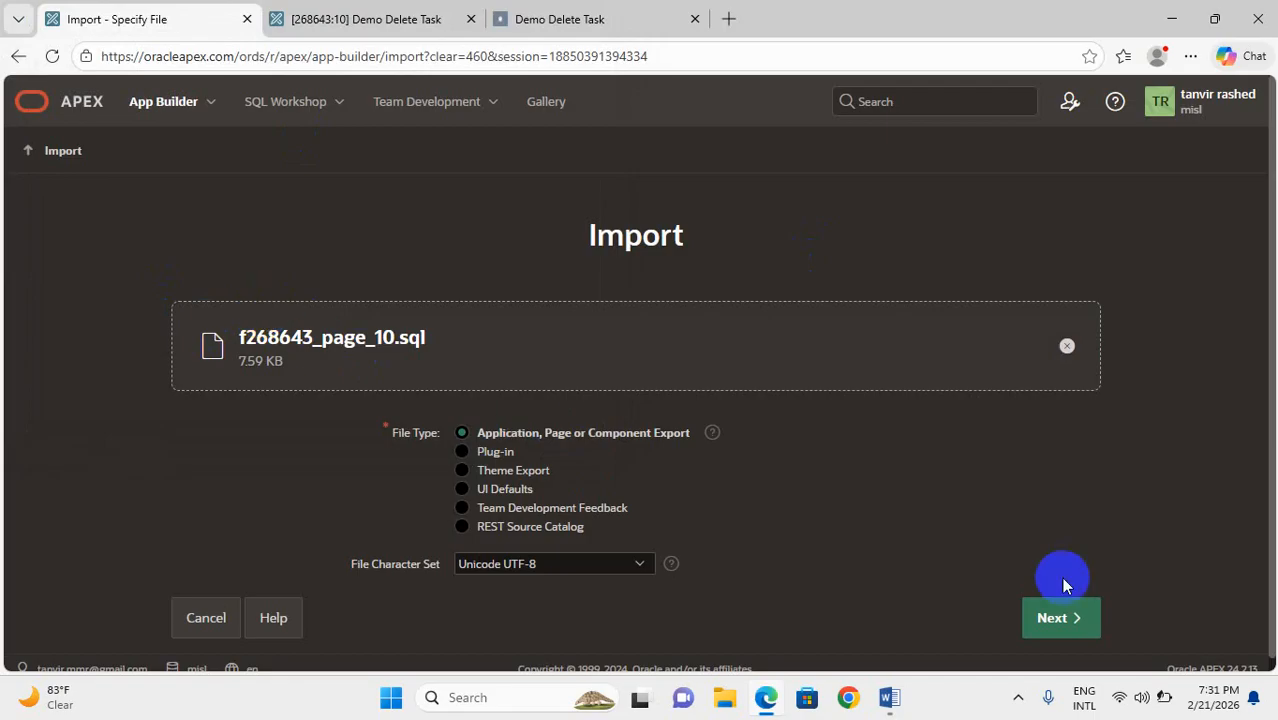
pyautogui.click(1070, 622)
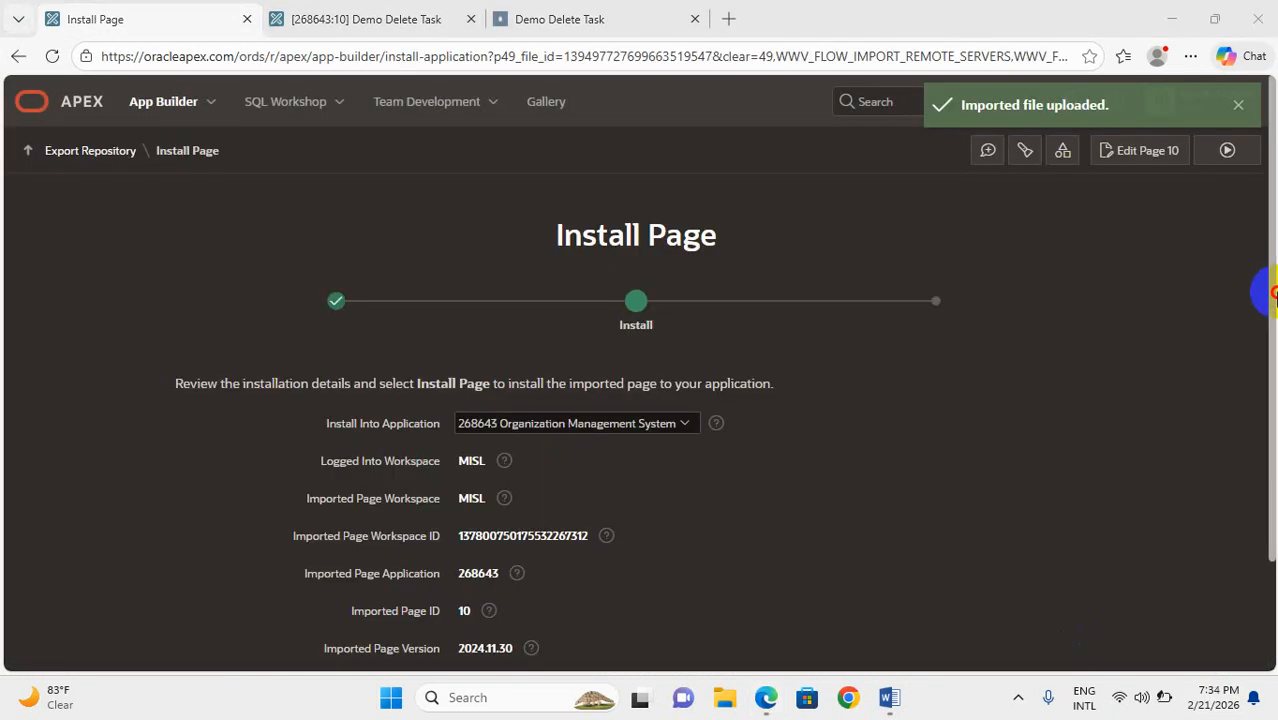
# Install the imported page into application 268643 Organization Management System and confirm replacing the existing page 10
pyautogui.scroll(-2, 1266, 393)
pyautogui.moveTo(1273, 393); pyautogui.dragTo(1273, 412)
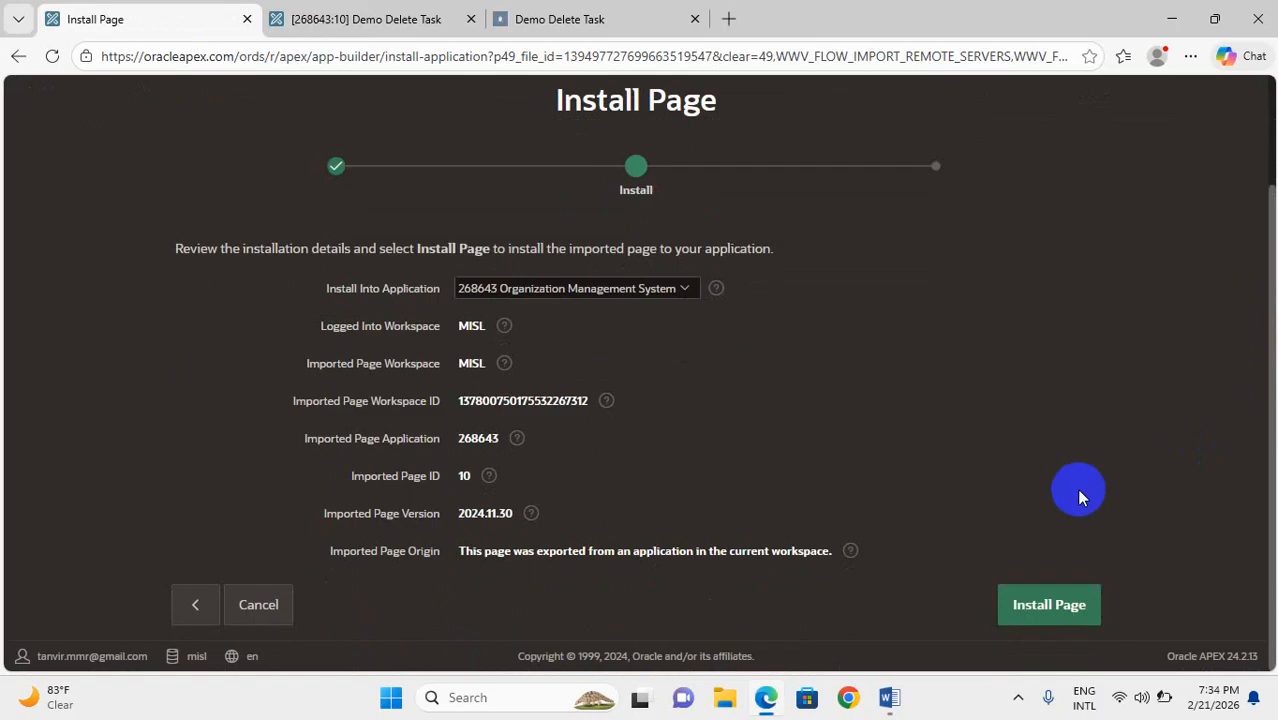
pyautogui.click(1066, 610)
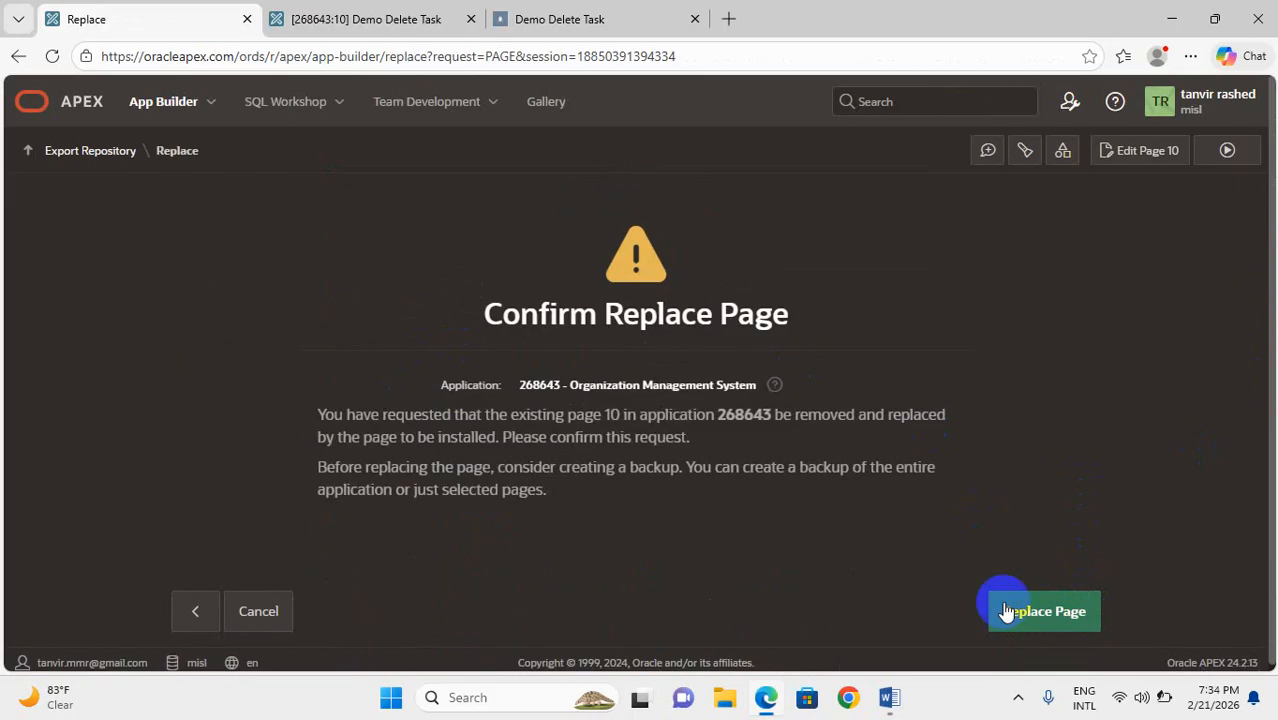
pyautogui.click(1030, 611)
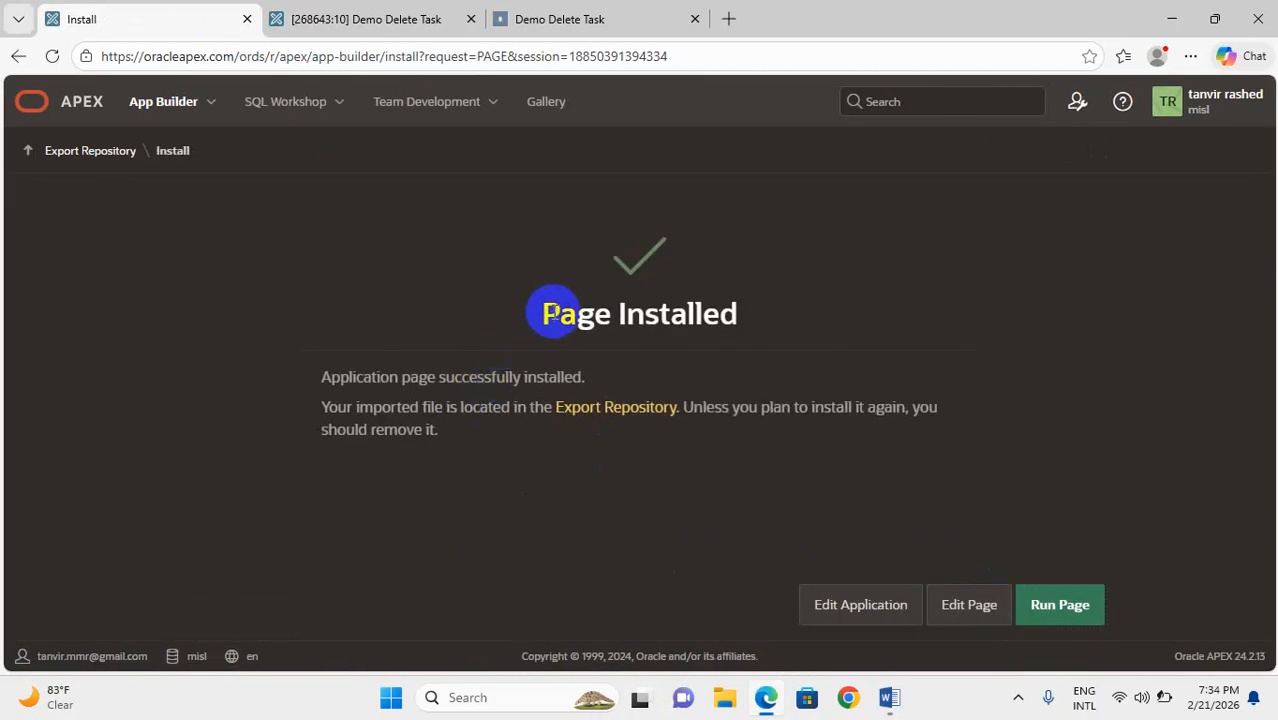
# Run the installed page, and reload the blank Demo Delete Task page still open in the browser to compare them
pyautogui.click(1064, 610)
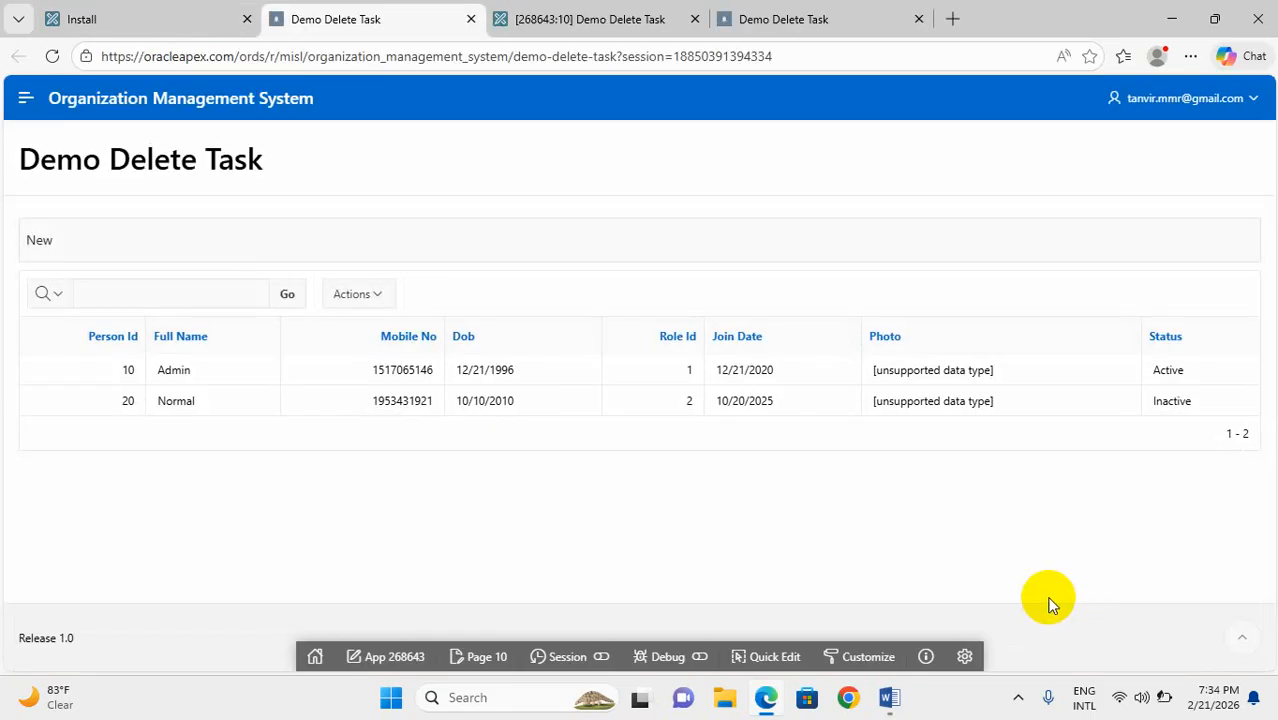
pyautogui.click(780, 18)
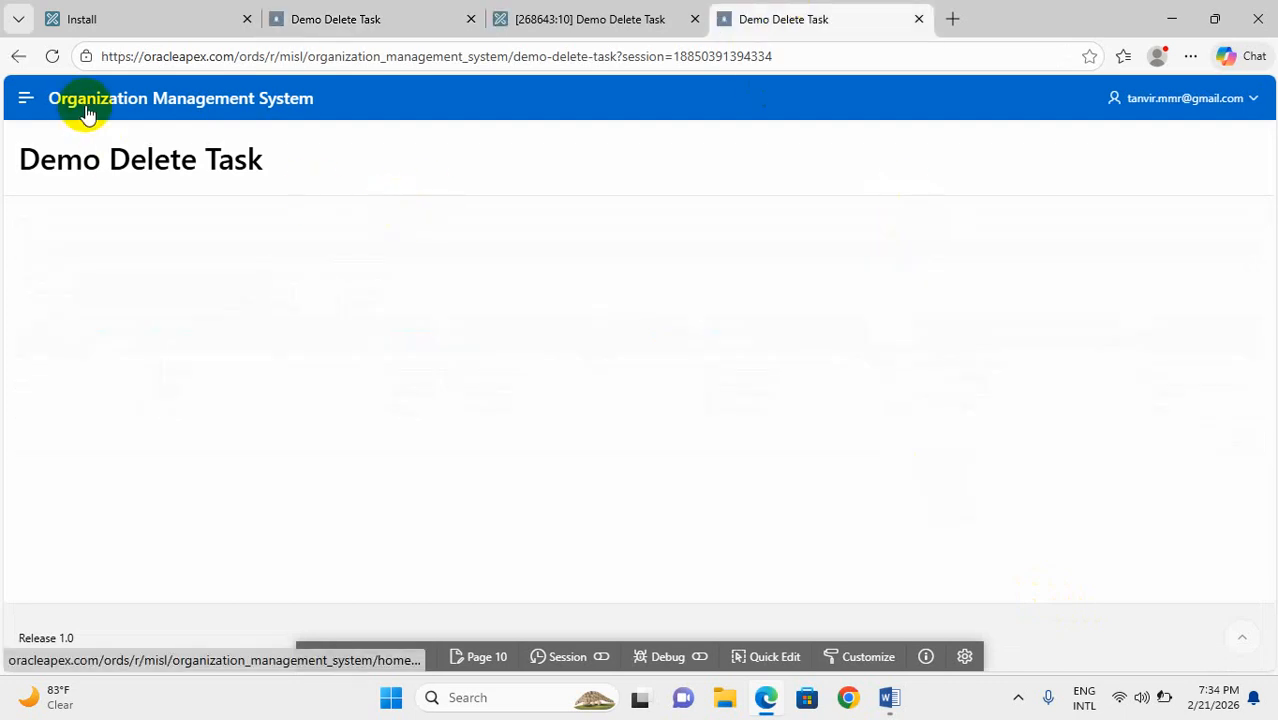
pyautogui.click(53, 60)
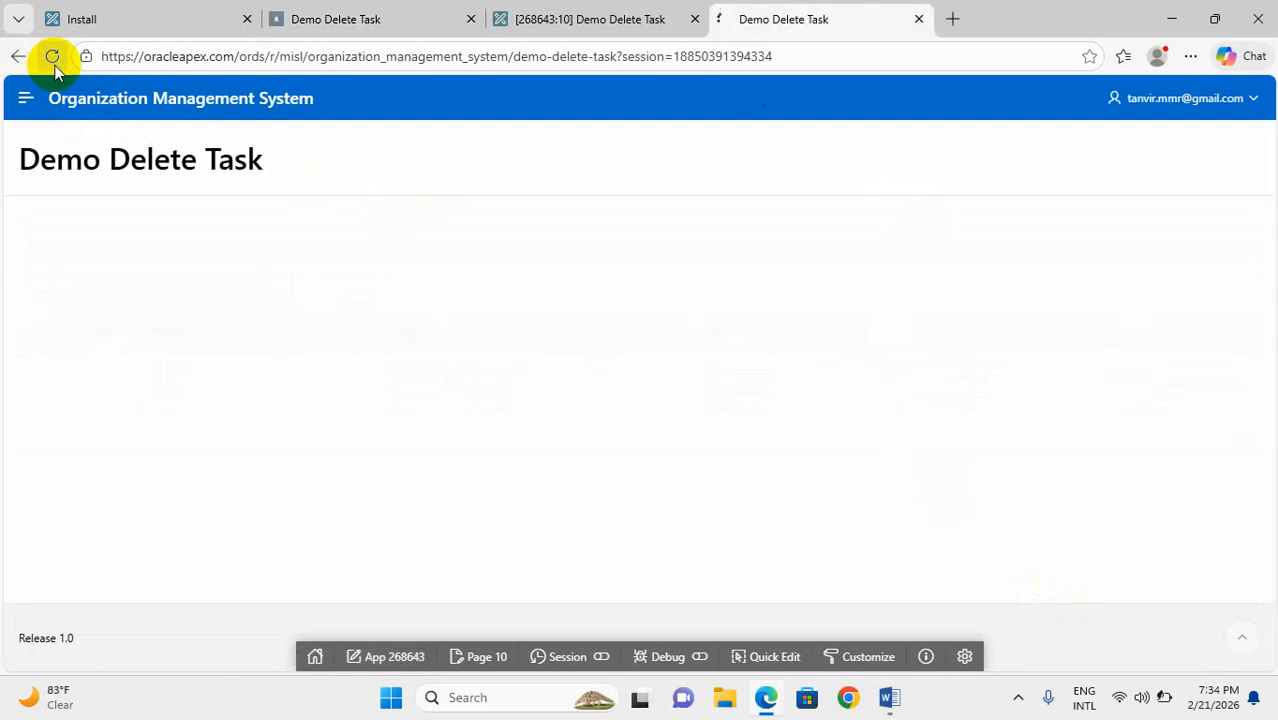